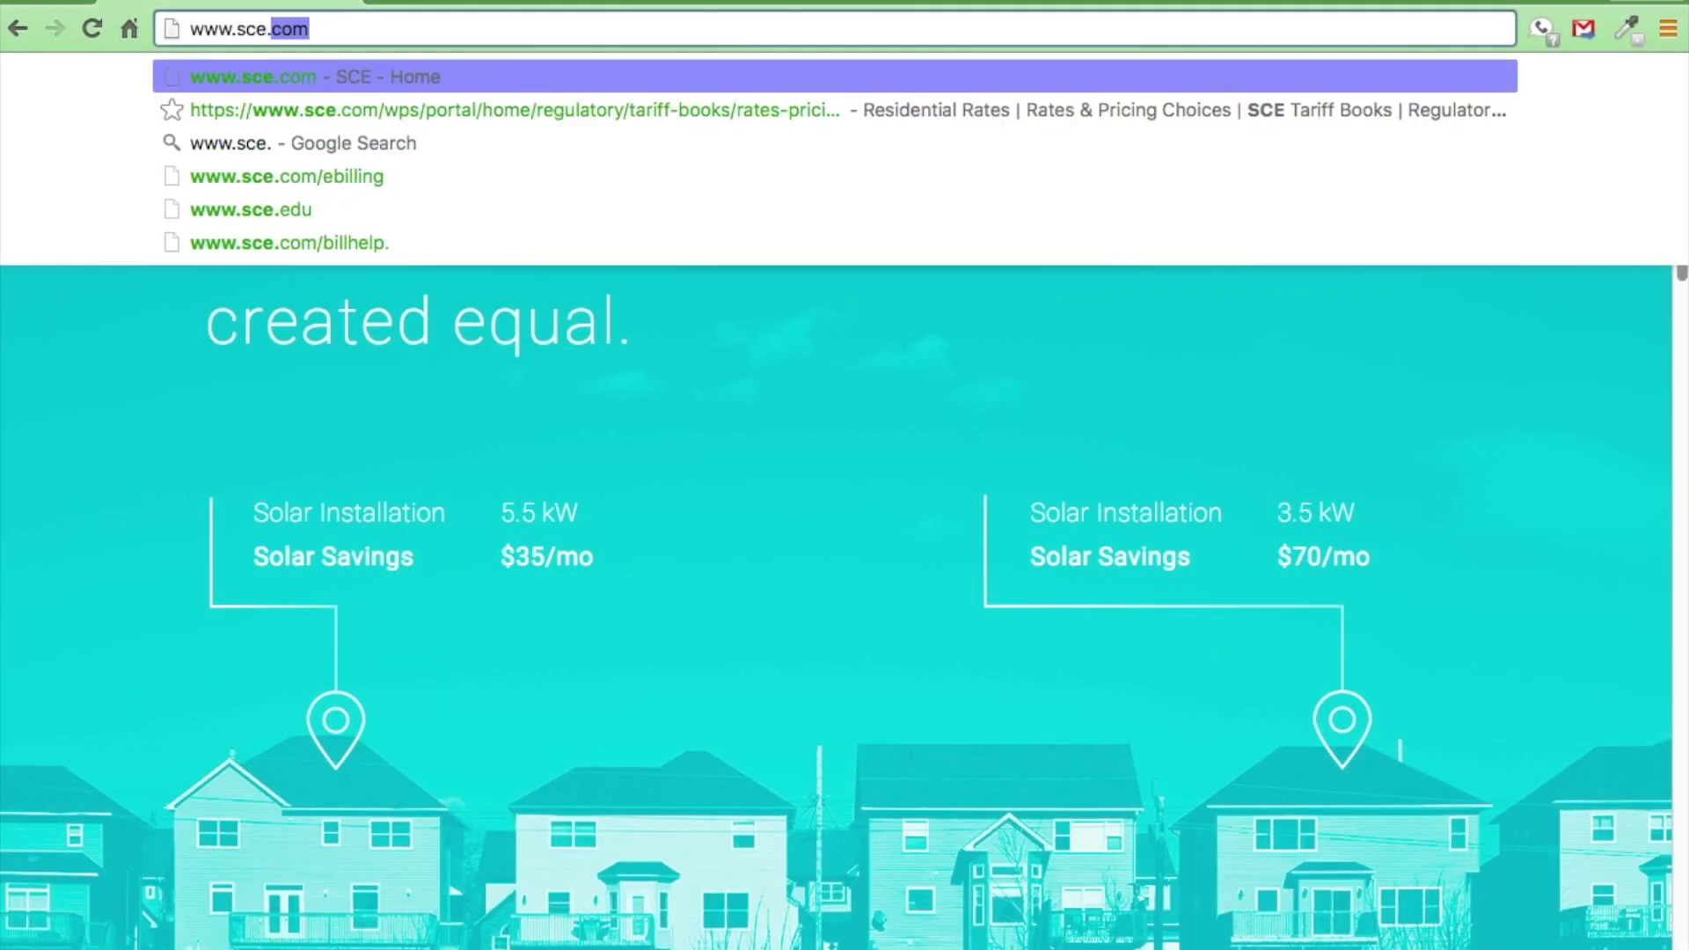
Step: From the SCE home page, begin registering a new user ID with the account e-mail address
key("Return")
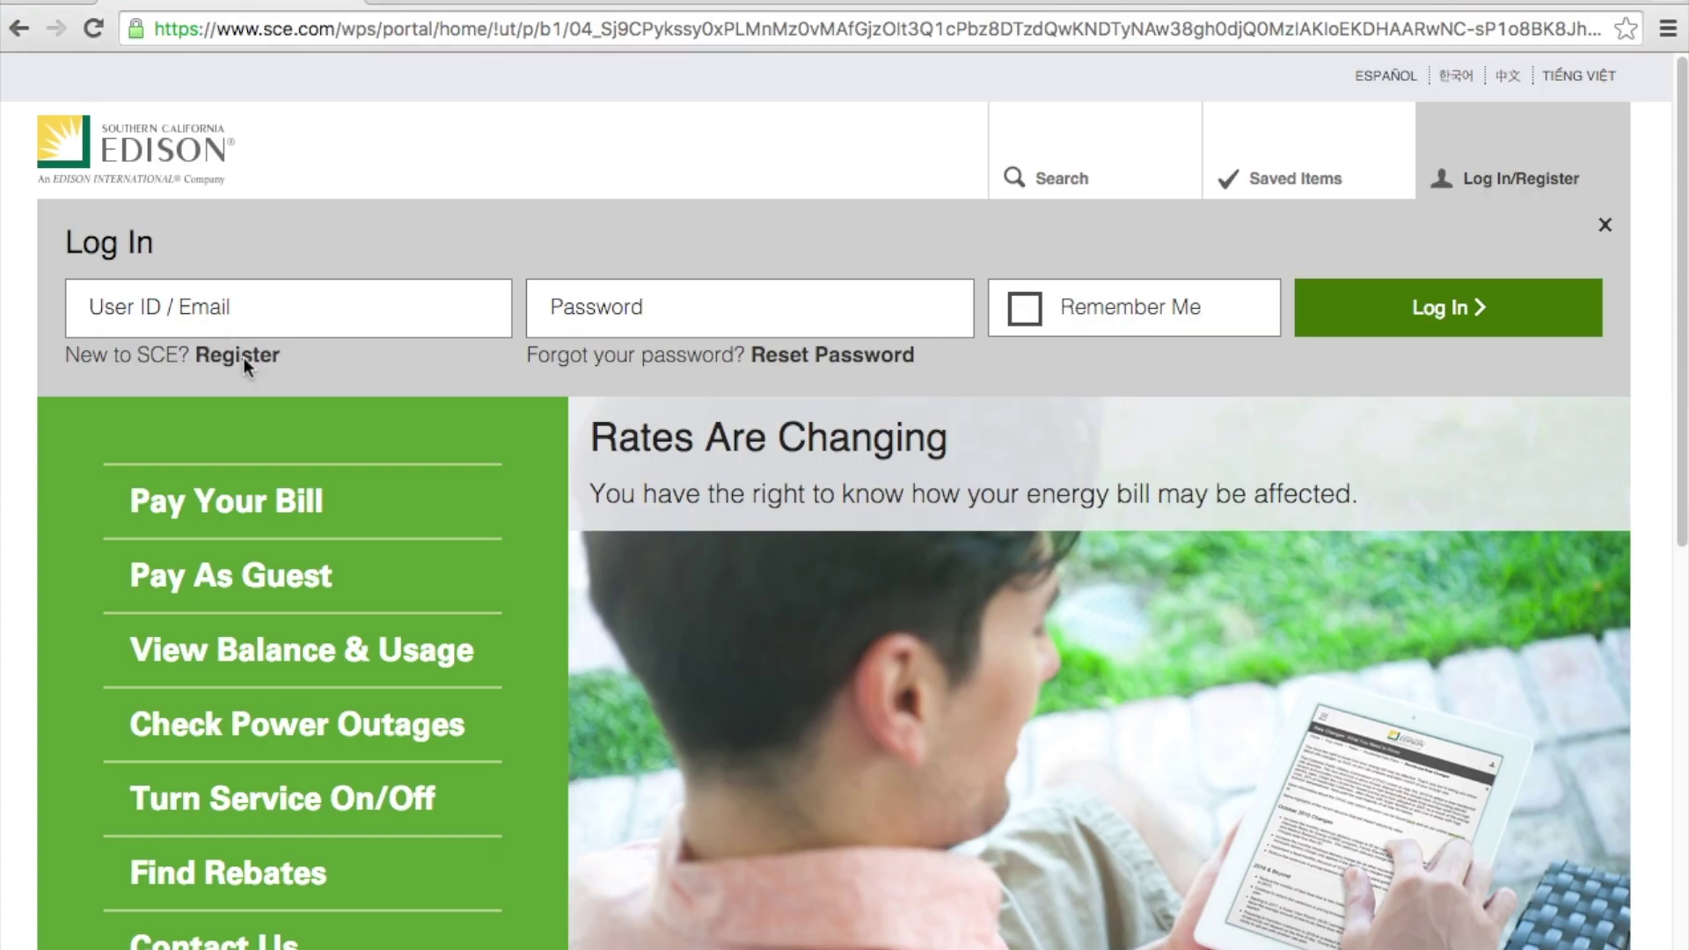
left_click(241, 356)
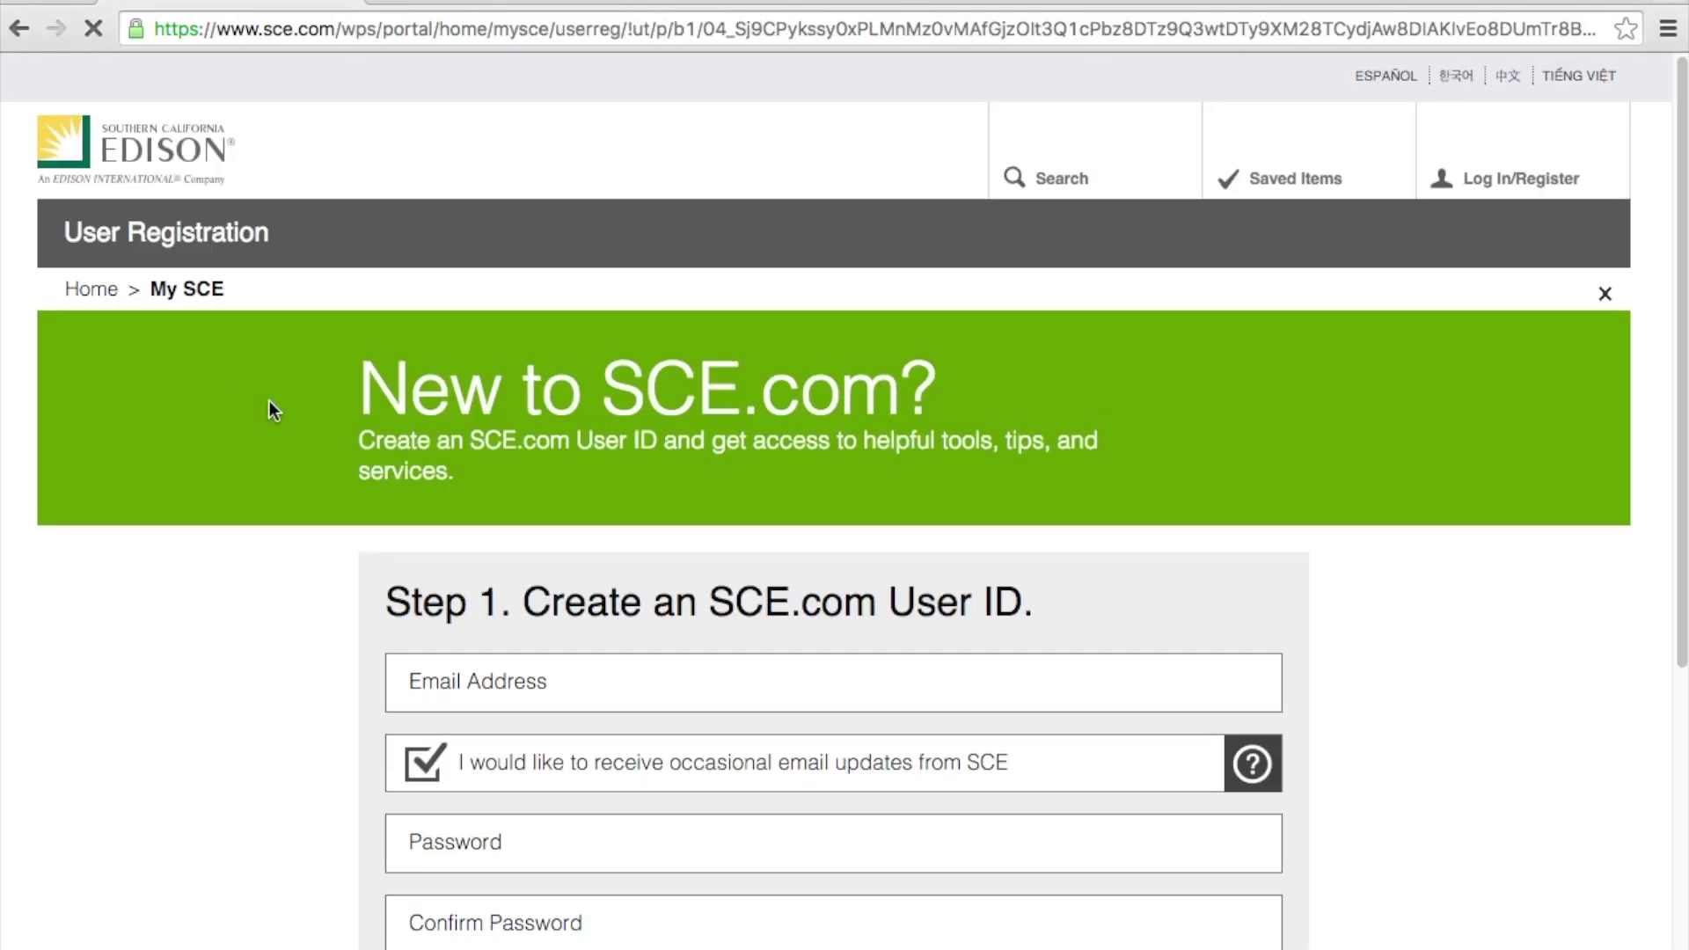
left_click(535, 680)
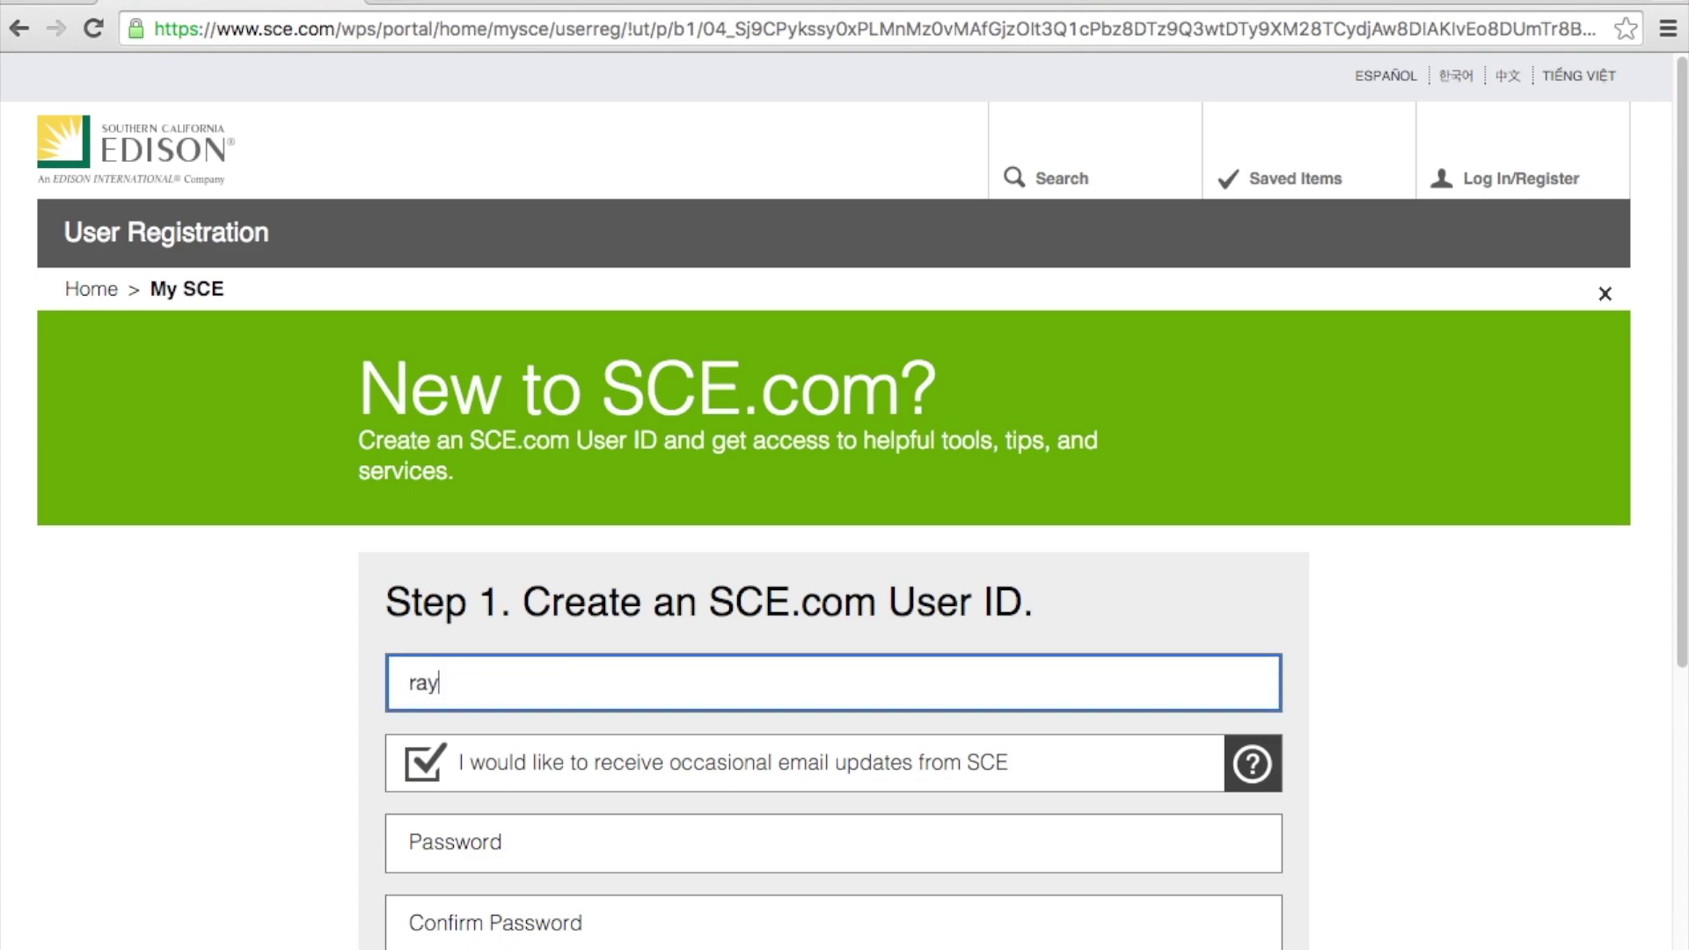
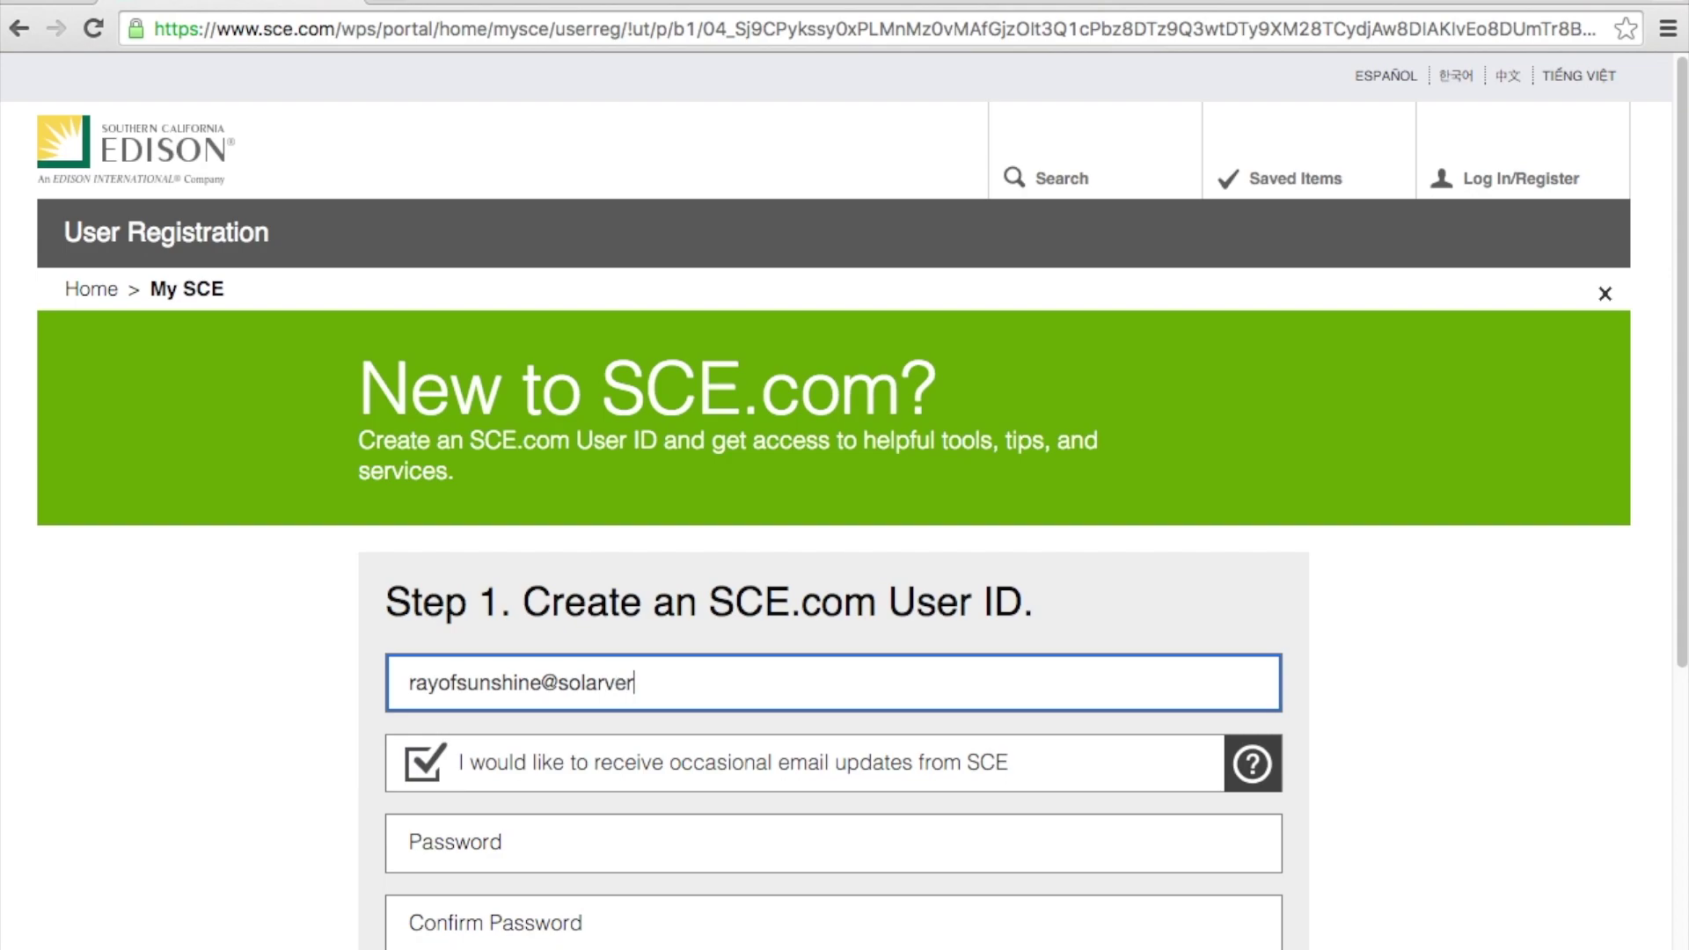
Step: Enter and confirm the account password, decline e-mail updates, and submit registration step 1
left_click(445, 840)
type("sola")
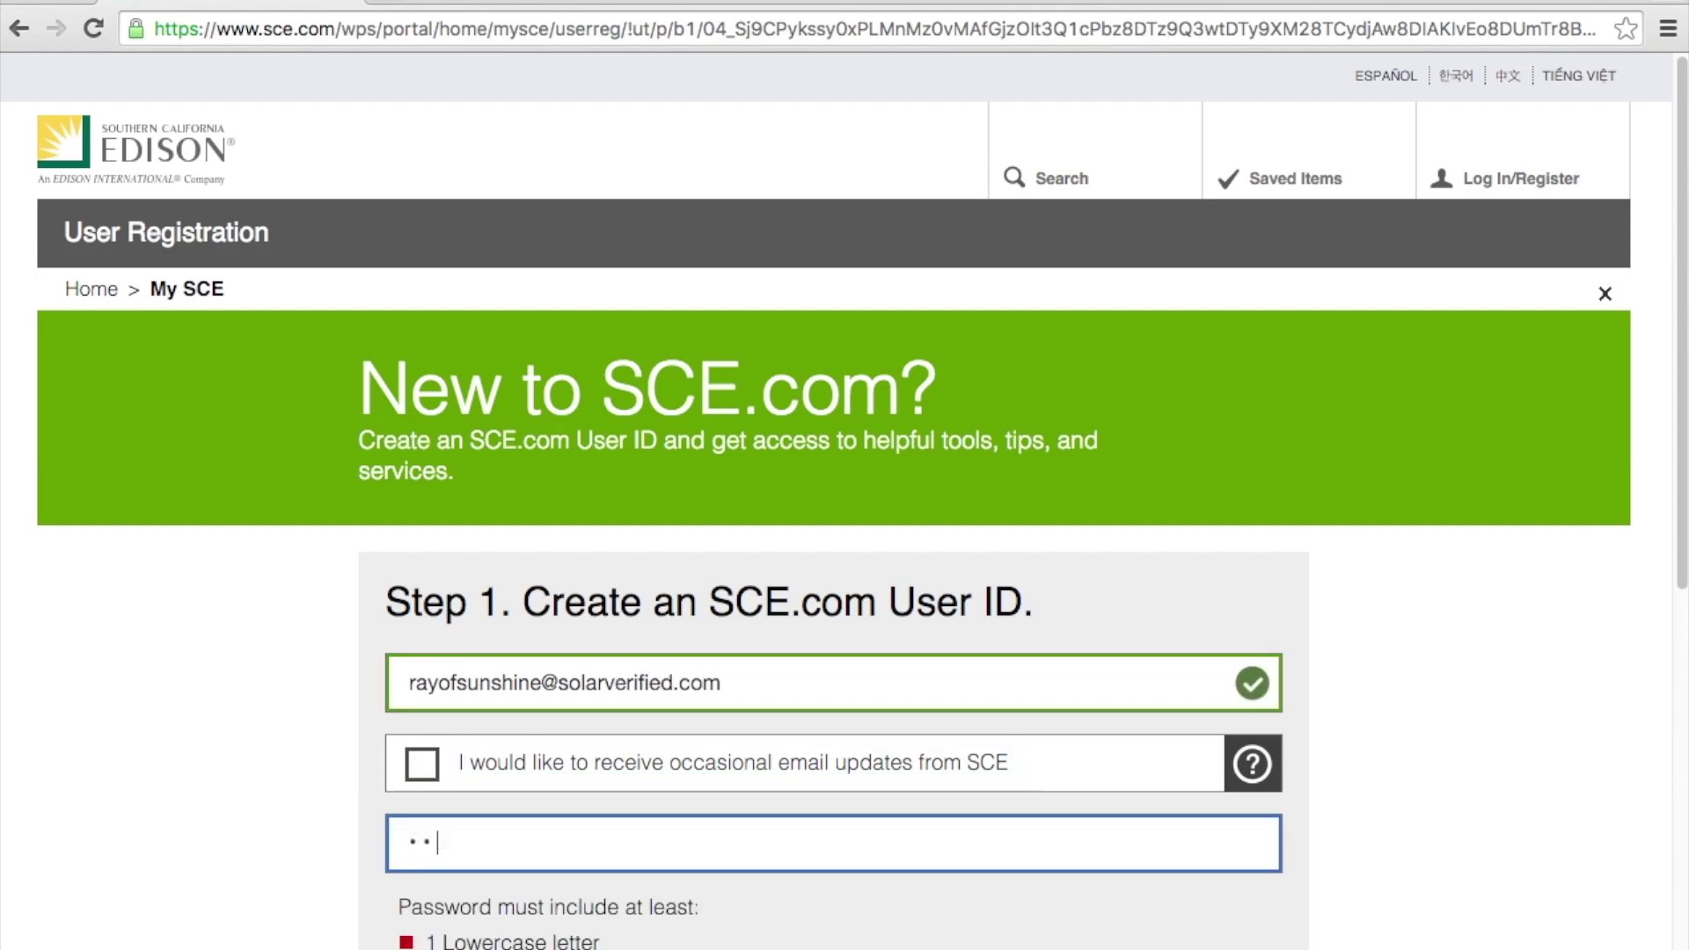
type("r123")
scroll(445, 836, "down", 5)
left_click(442, 711)
type("solar123")
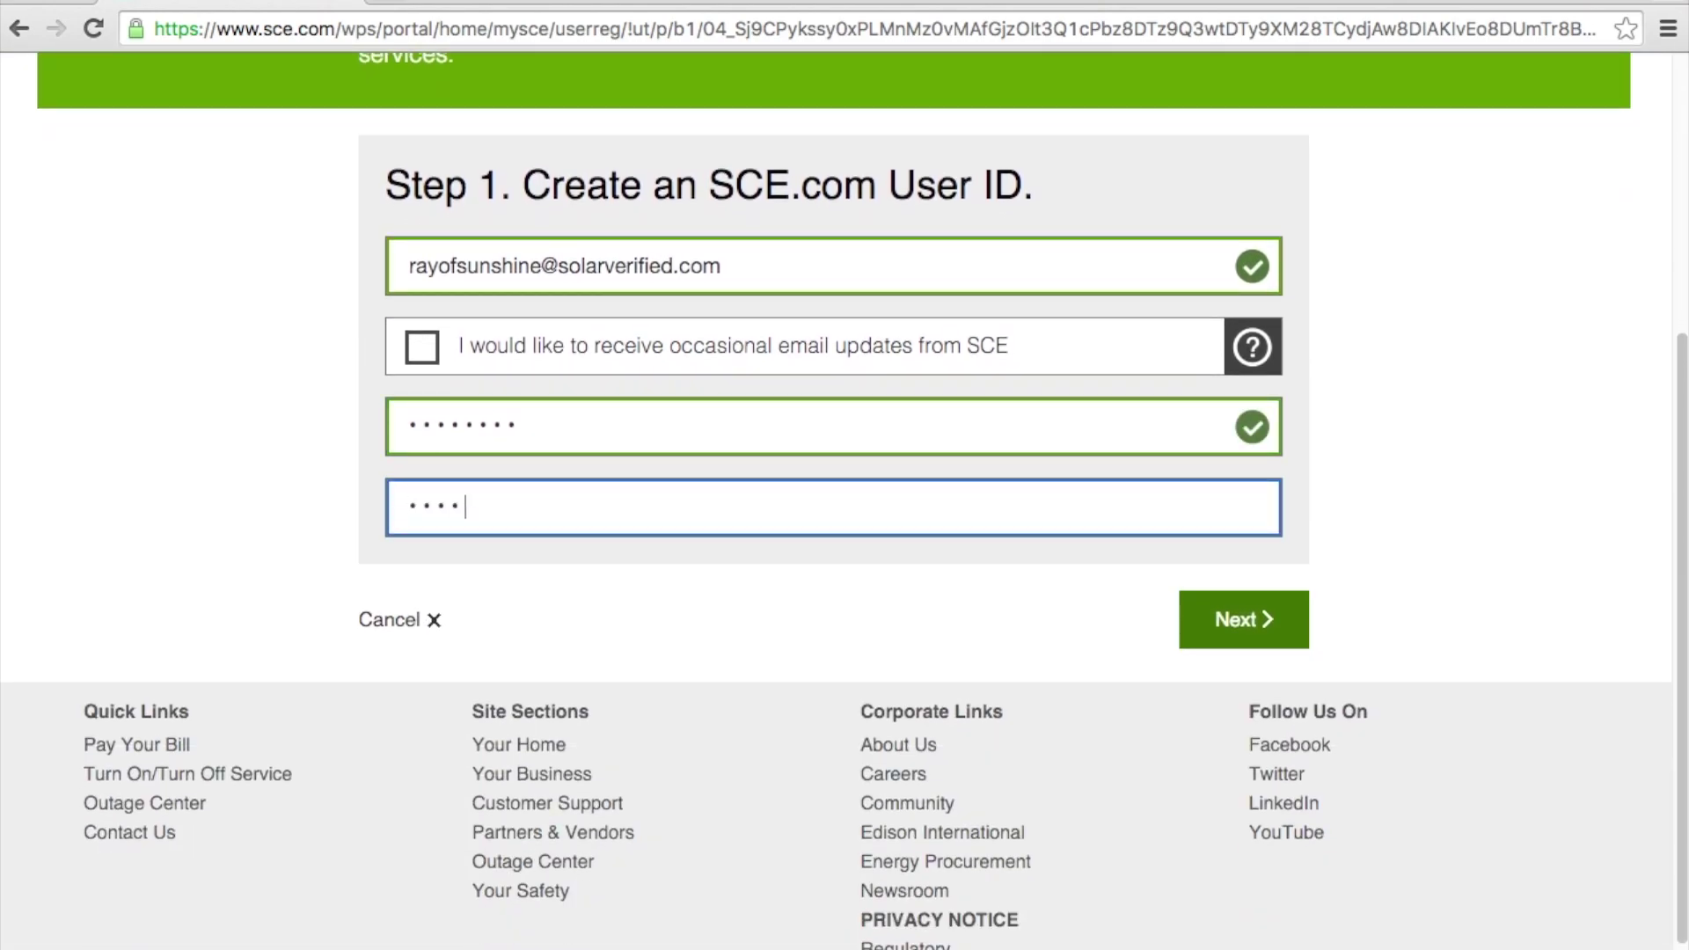
left_click(1249, 615)
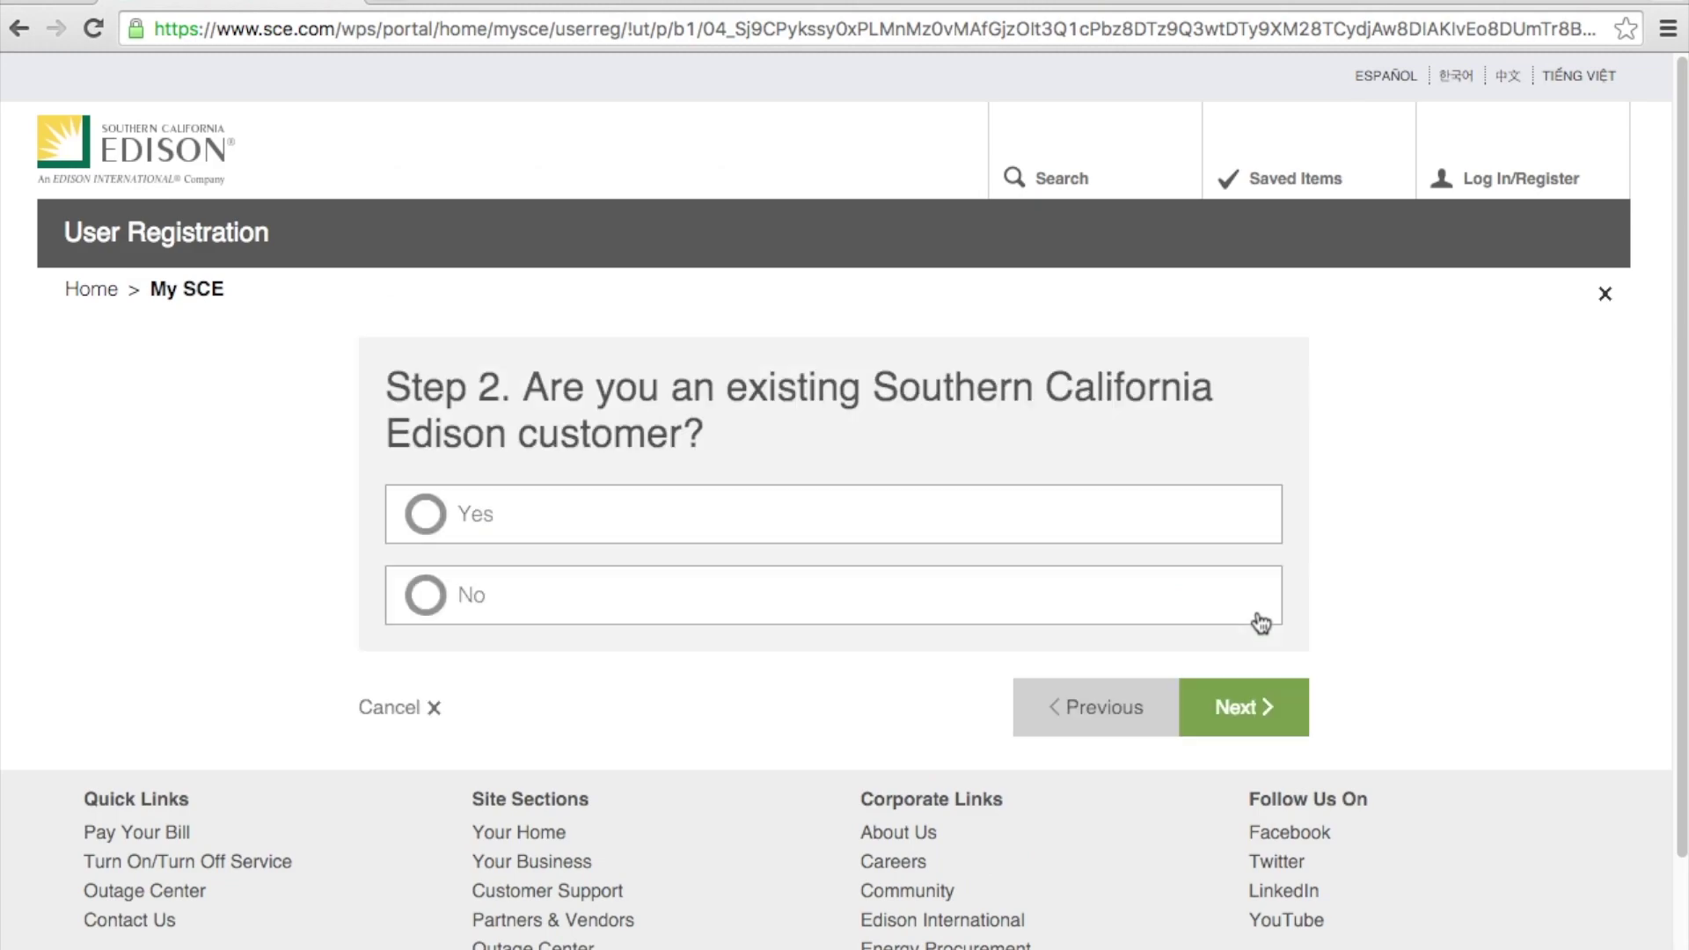
Step: Answer Yes to existing customer and enter the customer account number and billing ZIP code
left_click(435, 516)
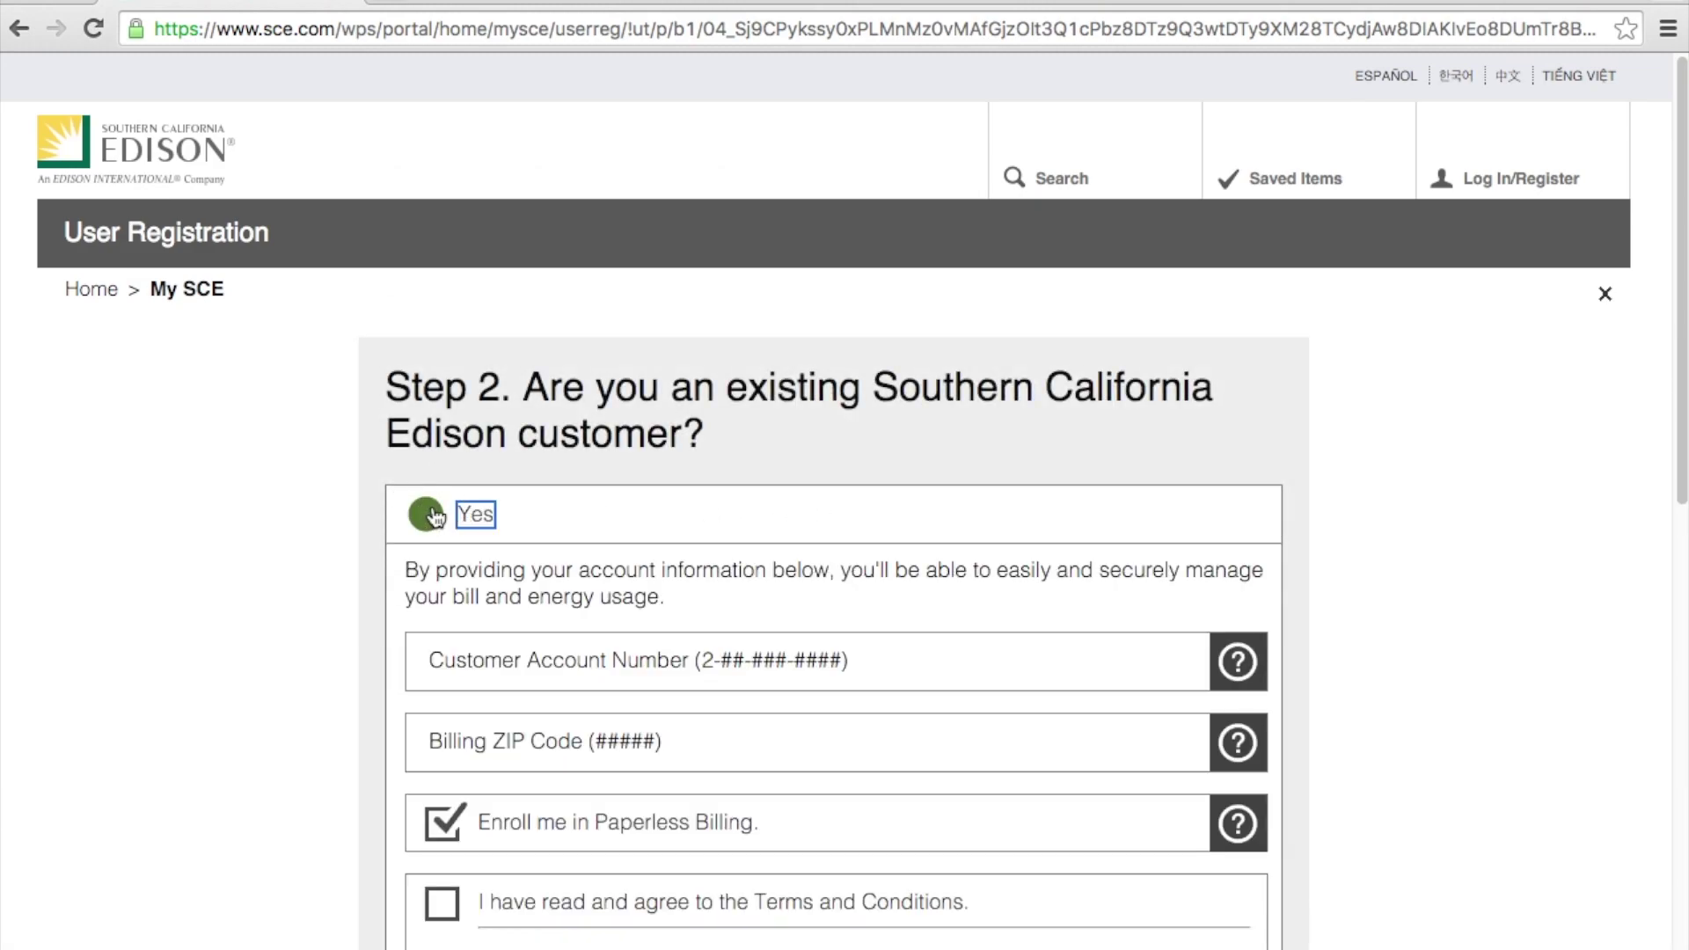
left_click(592, 660)
type("2-00-000-0000")
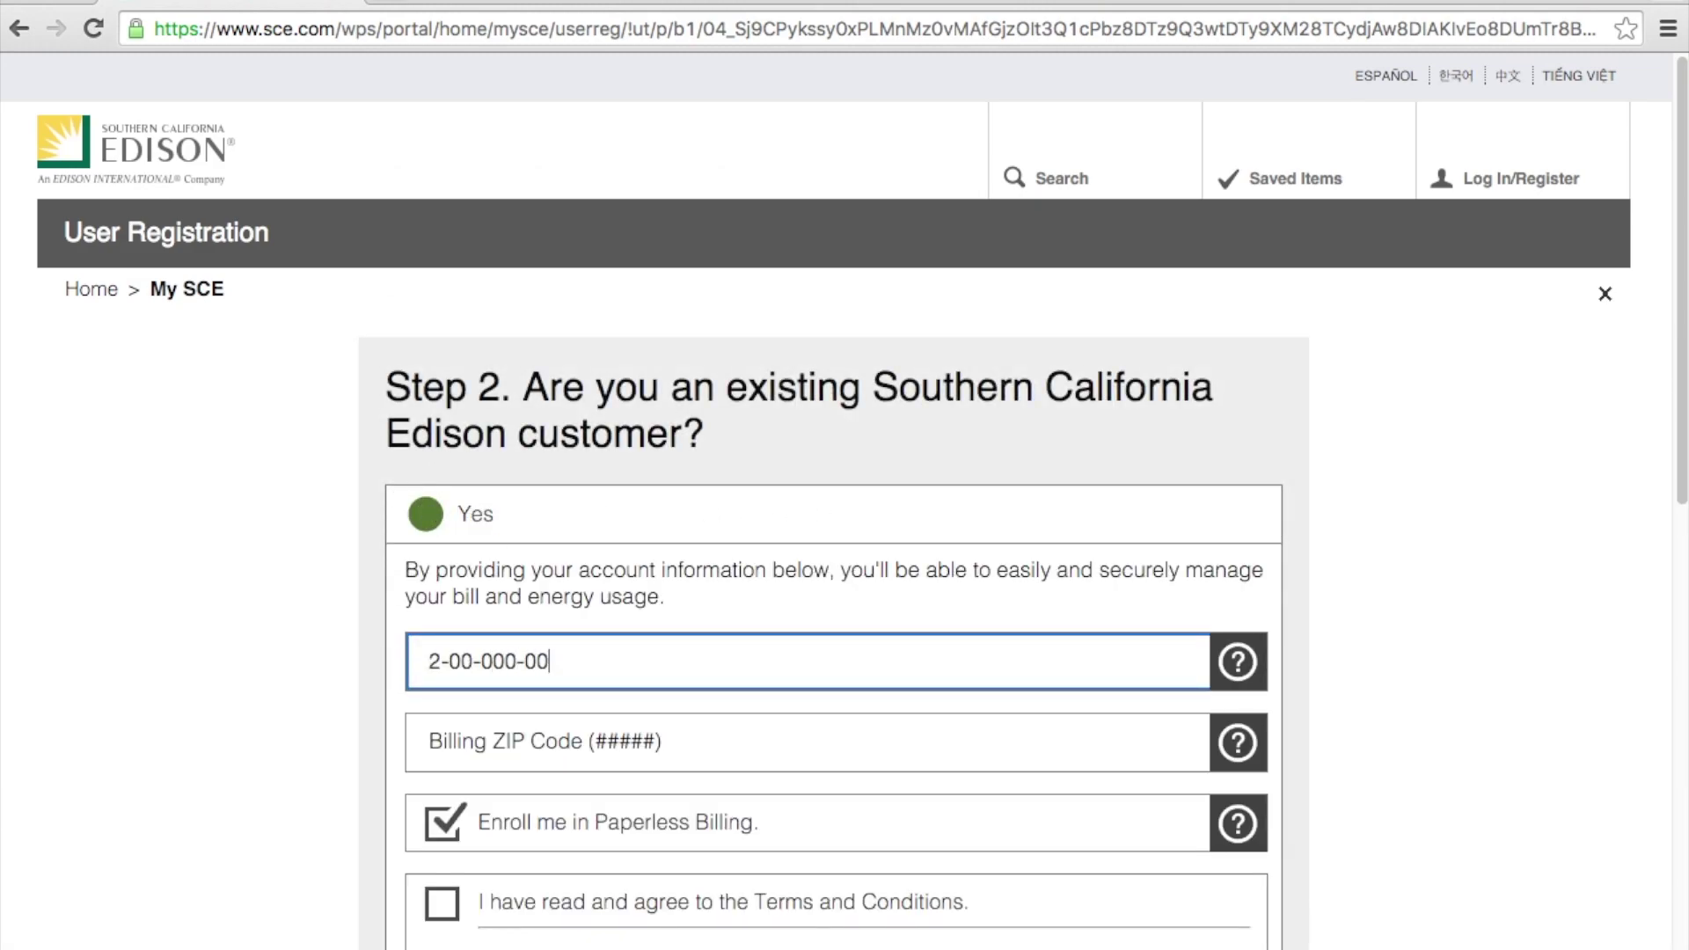
left_click(596, 744)
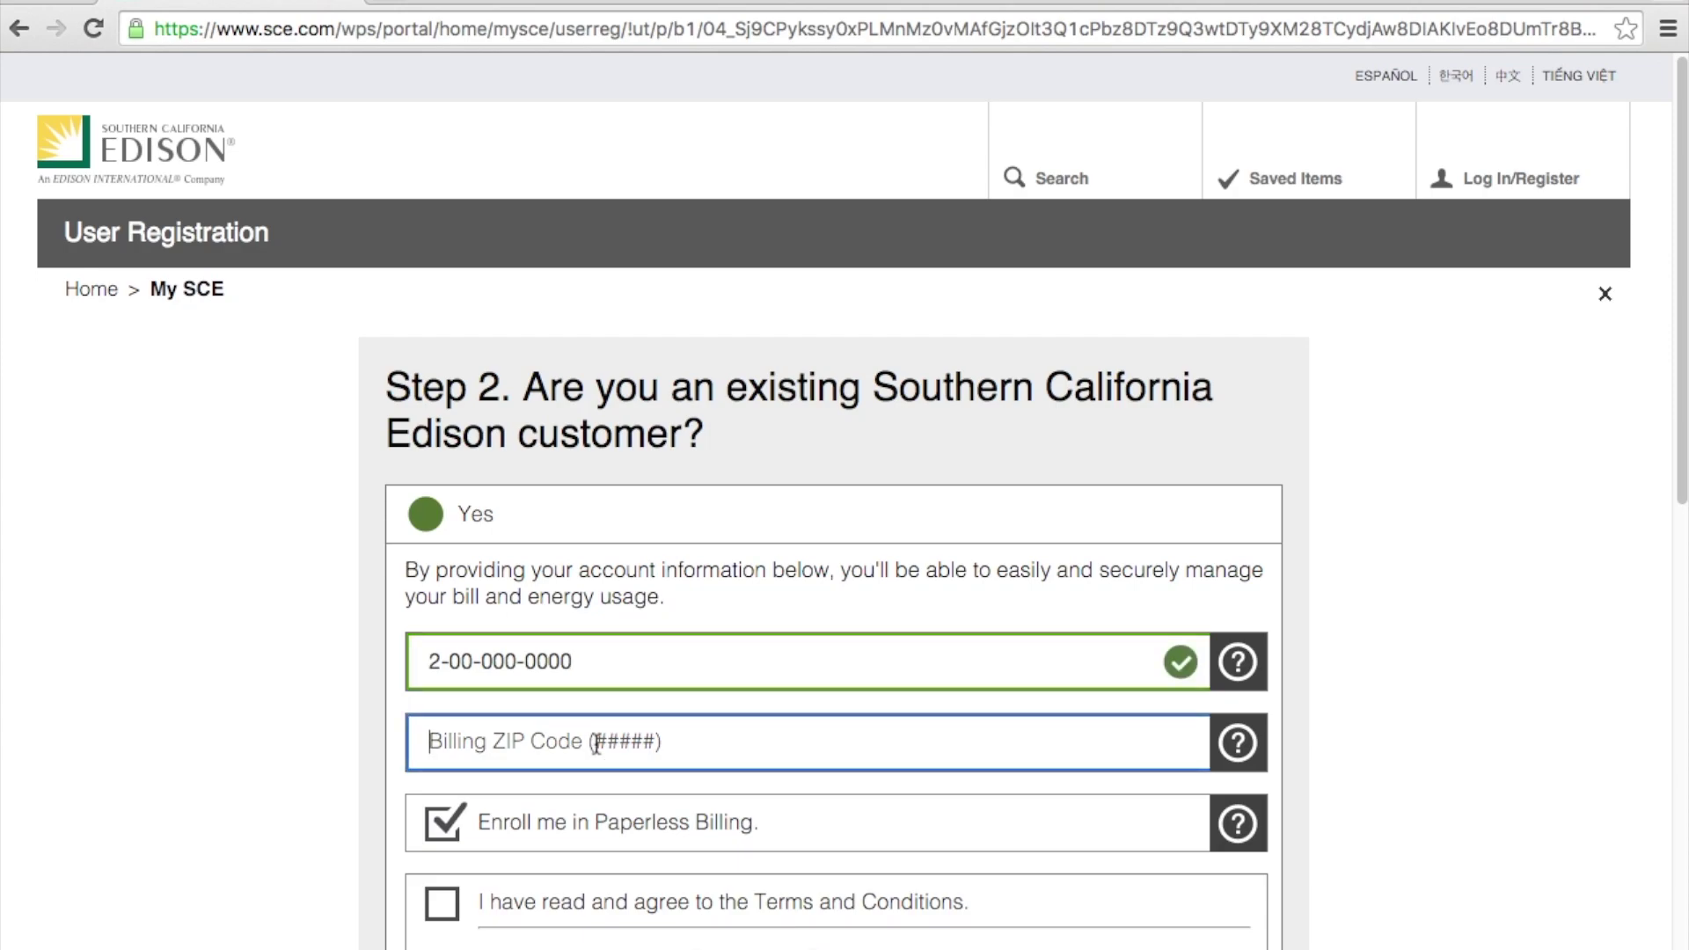
type("90503")
Step: Opt out of paperless billing, accept the terms and conditions, and submit the details
scroll(418, 563, "down", 5)
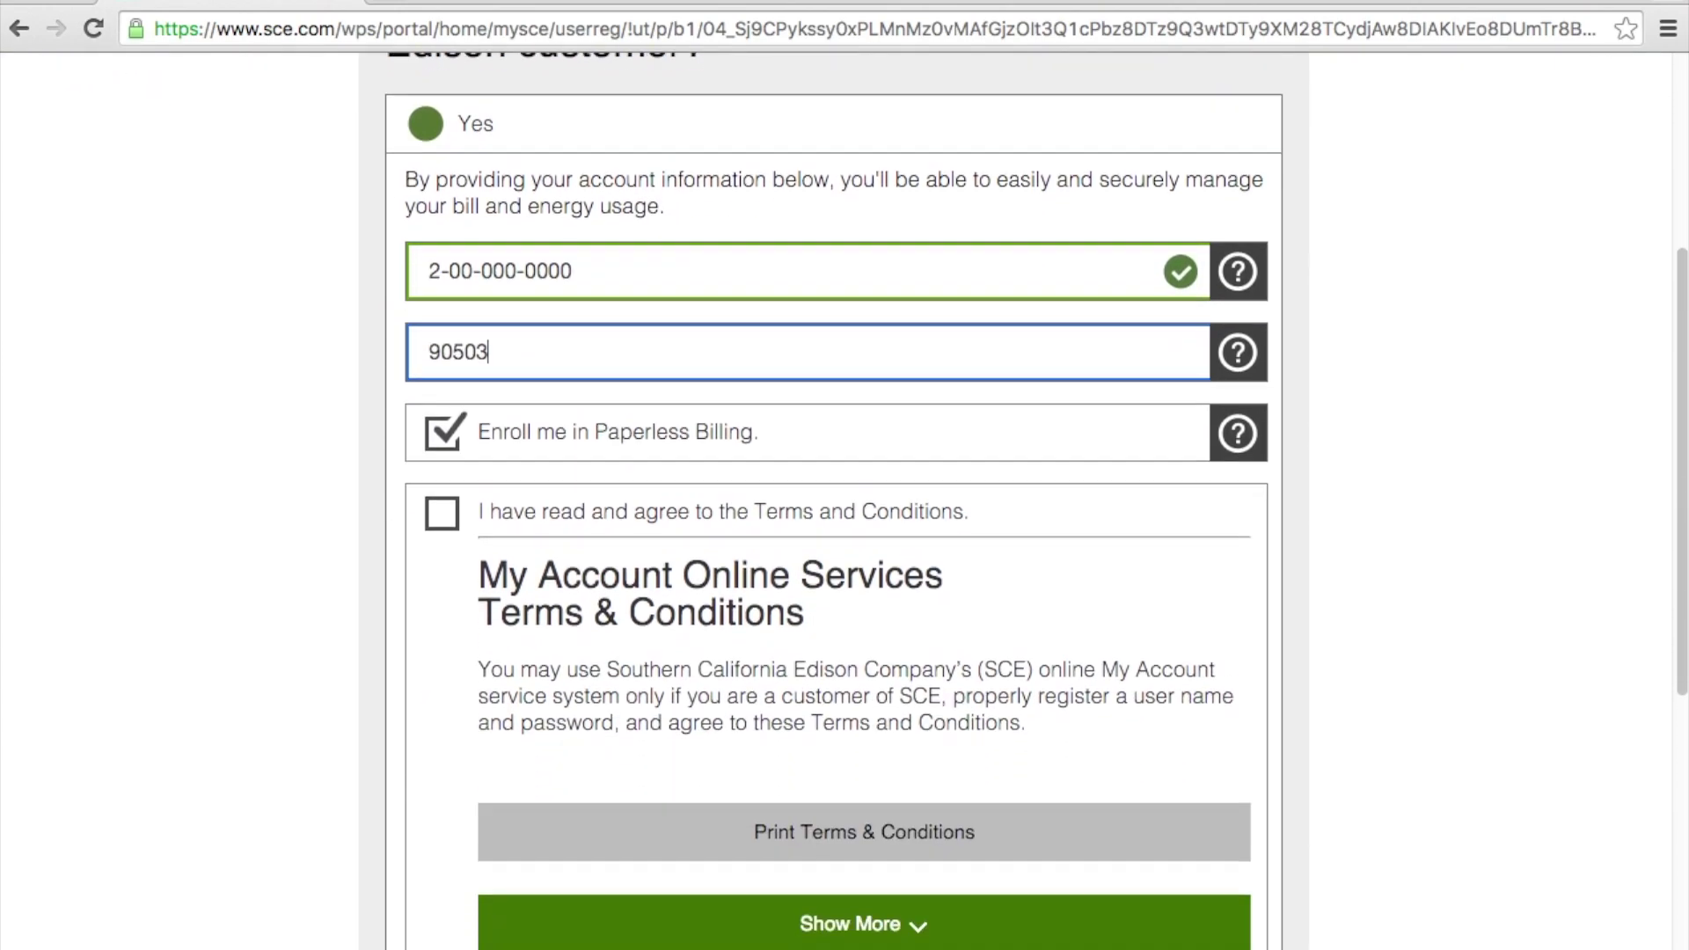
left_click(444, 378)
left_click(442, 456)
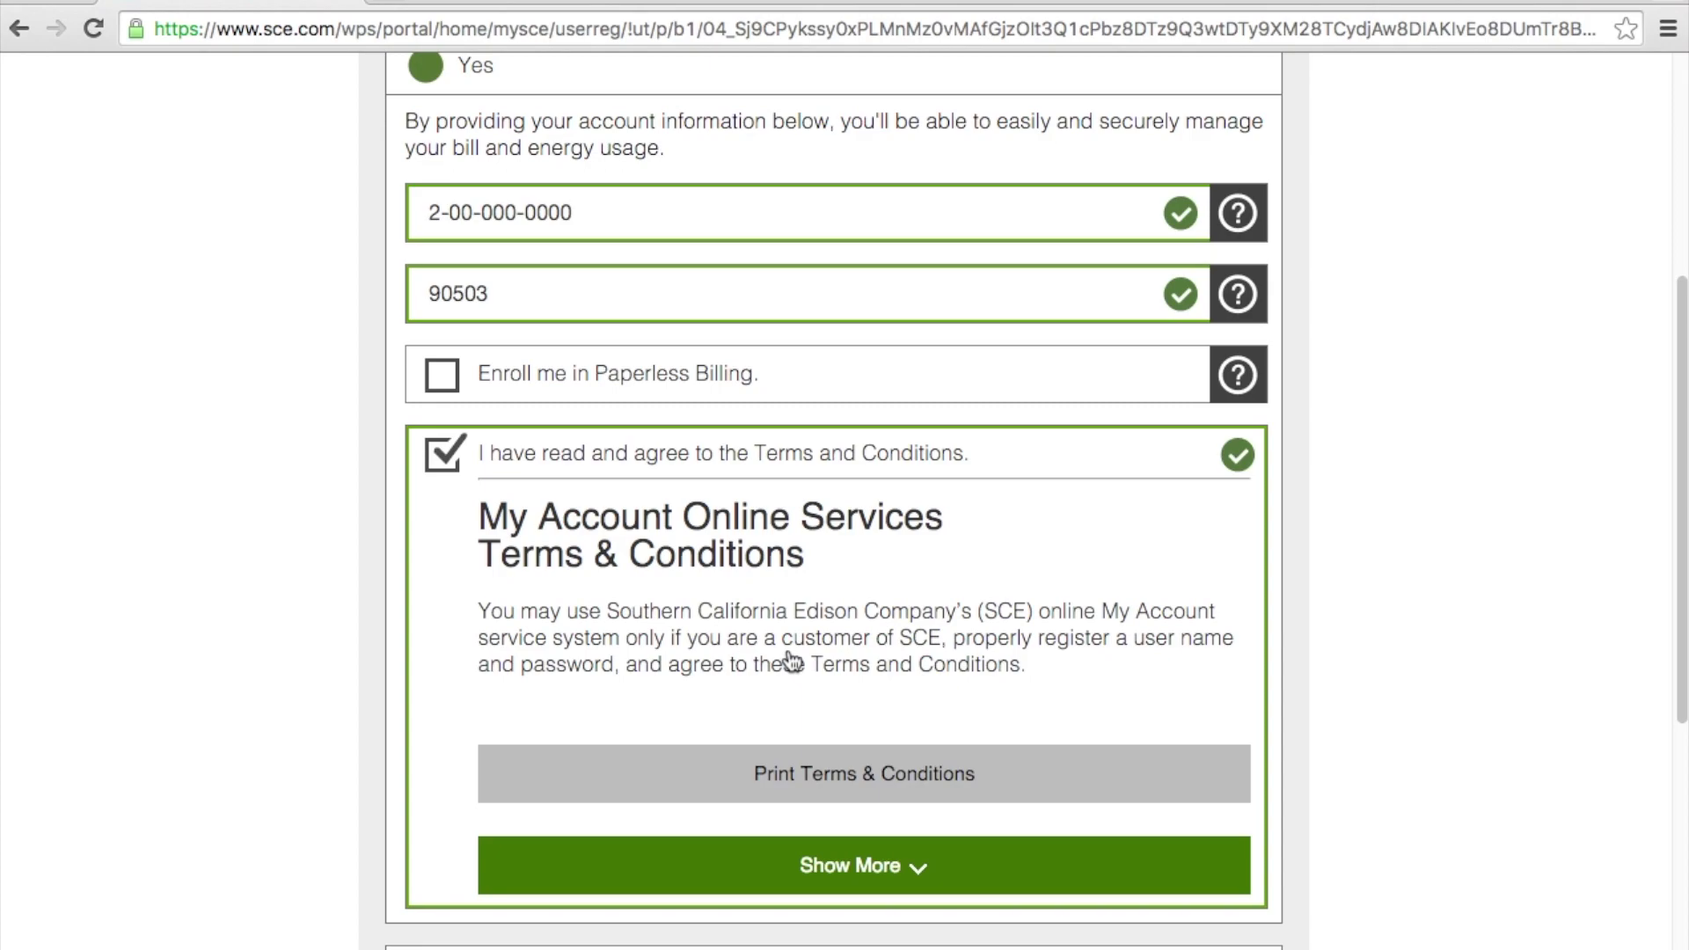
scroll(788, 607, "down", 5)
left_click(1229, 667)
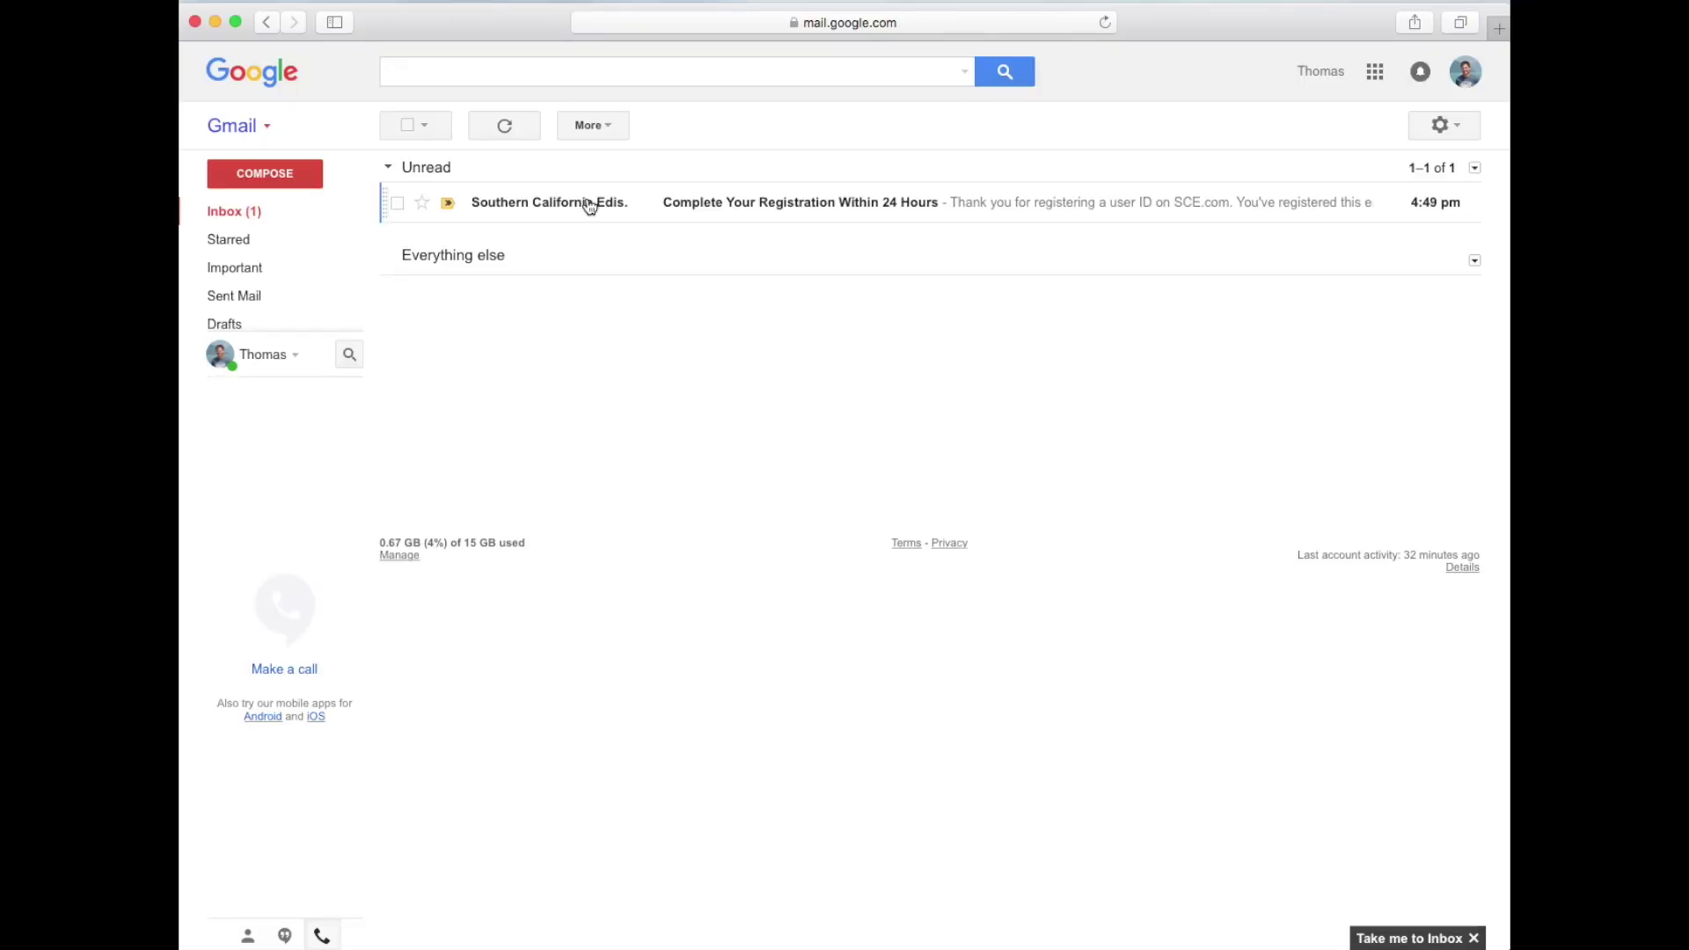
Step: Open the 'Complete Your Registration Within 24 Hours' e-mail and follow its sce.com verification link
left_click(588, 201)
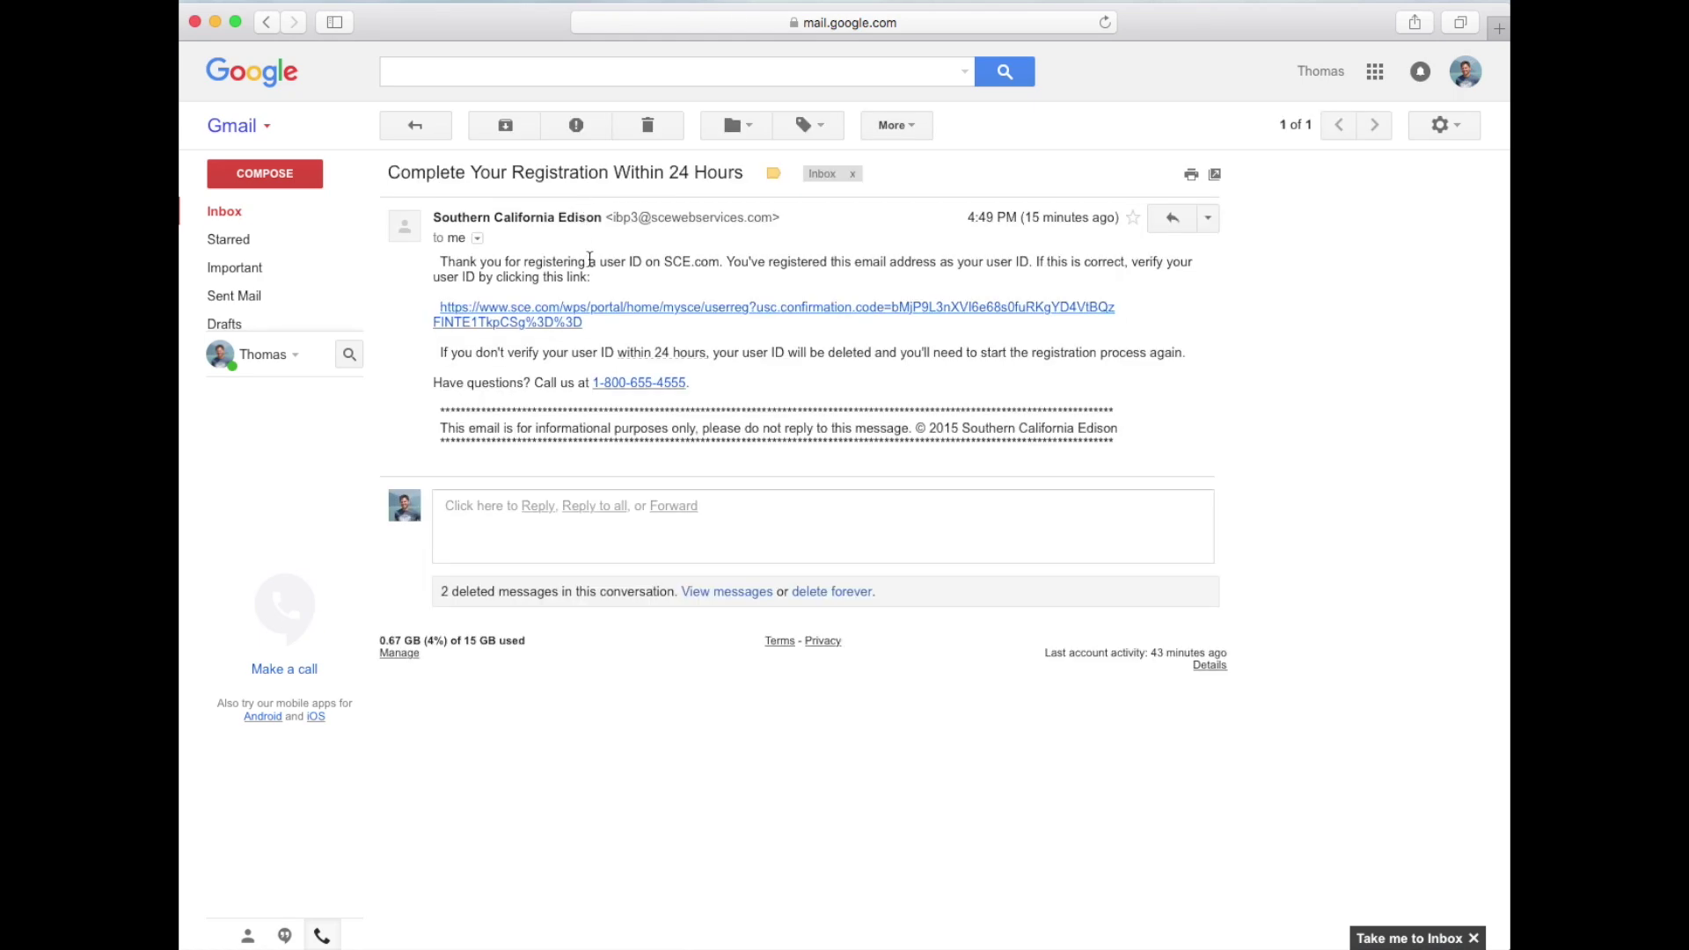
left_click(584, 303)
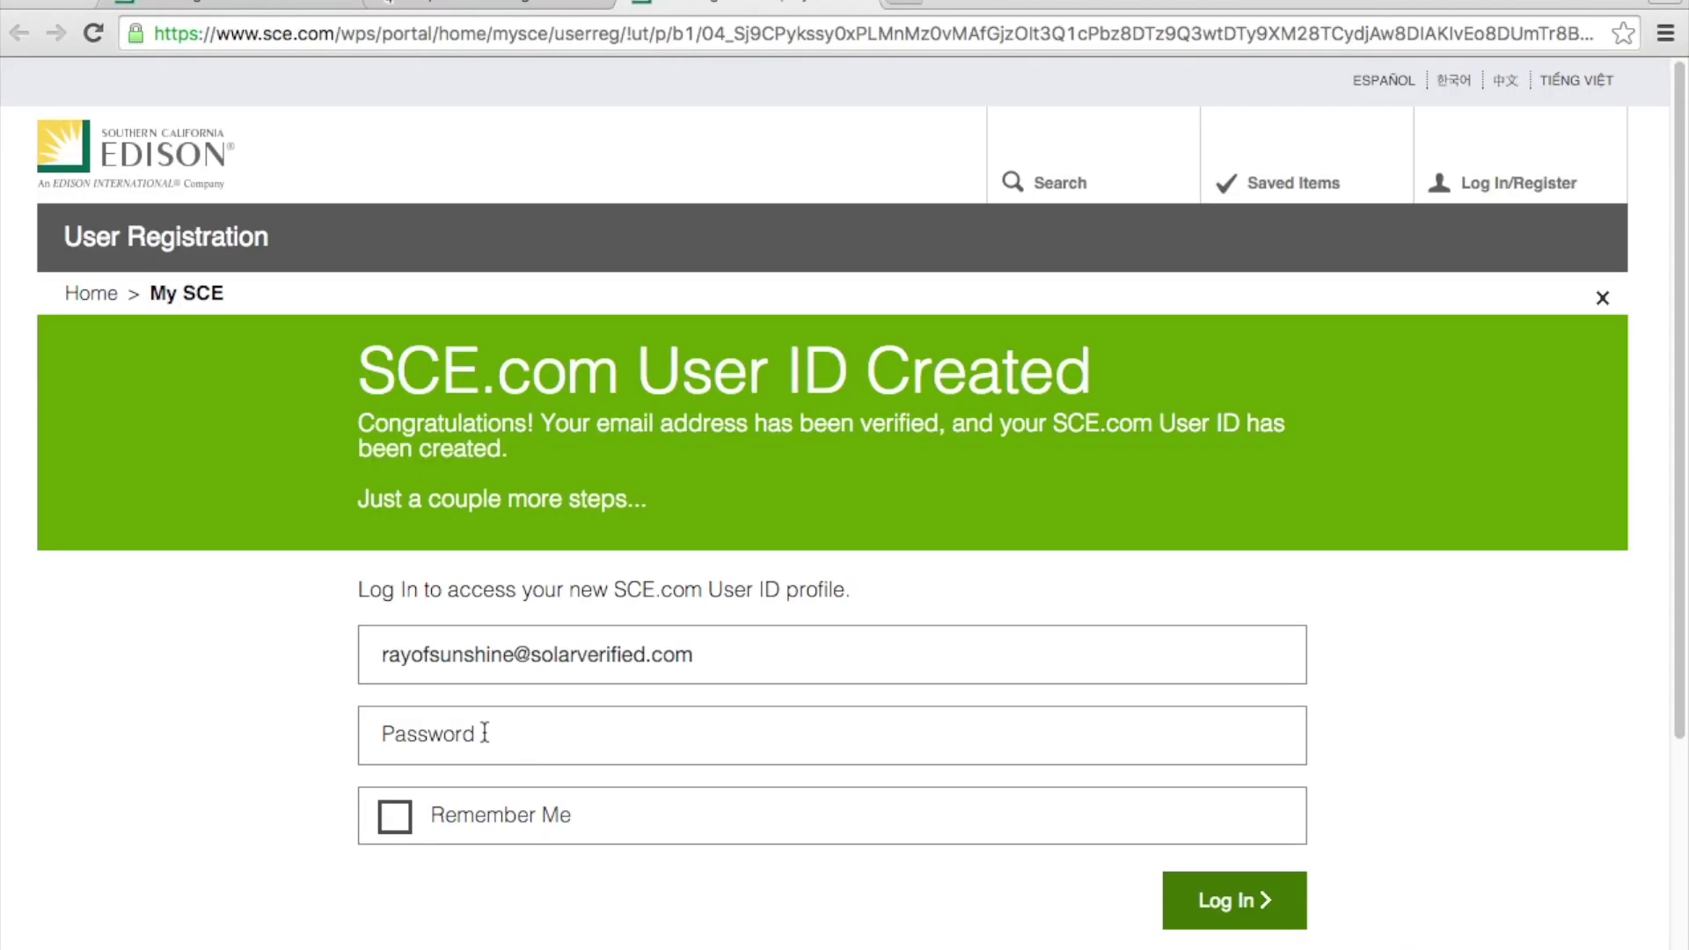
Step: Log in to the newly verified user ID with its password
left_click(485, 733)
type("••••")
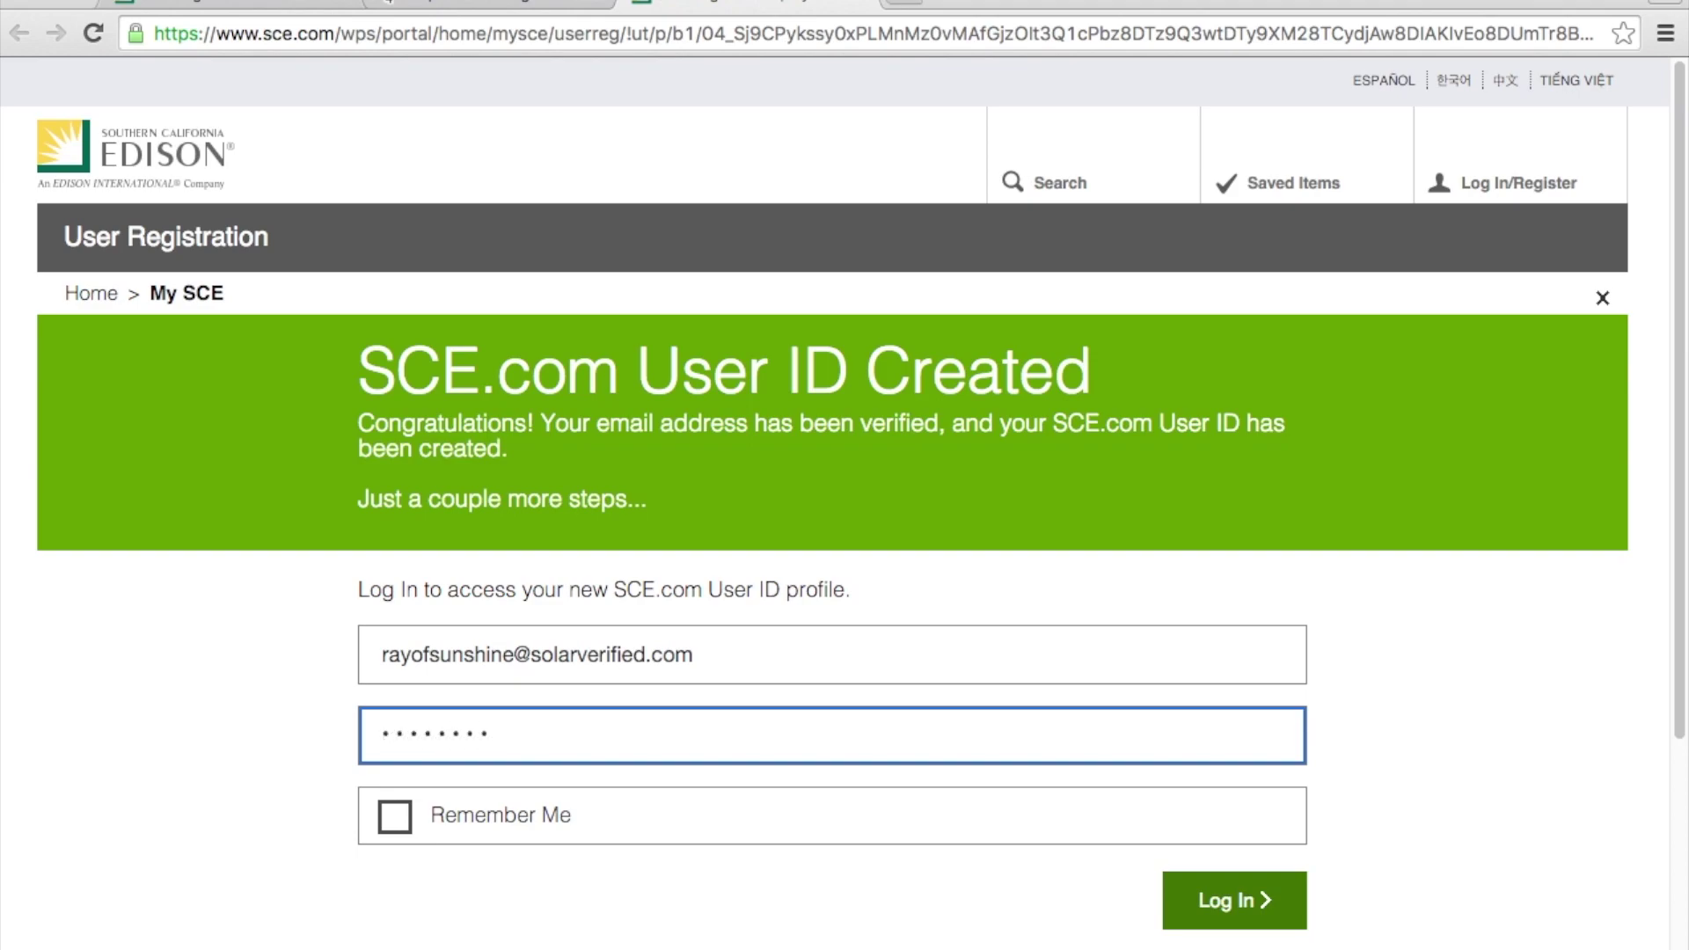
left_click(1217, 920)
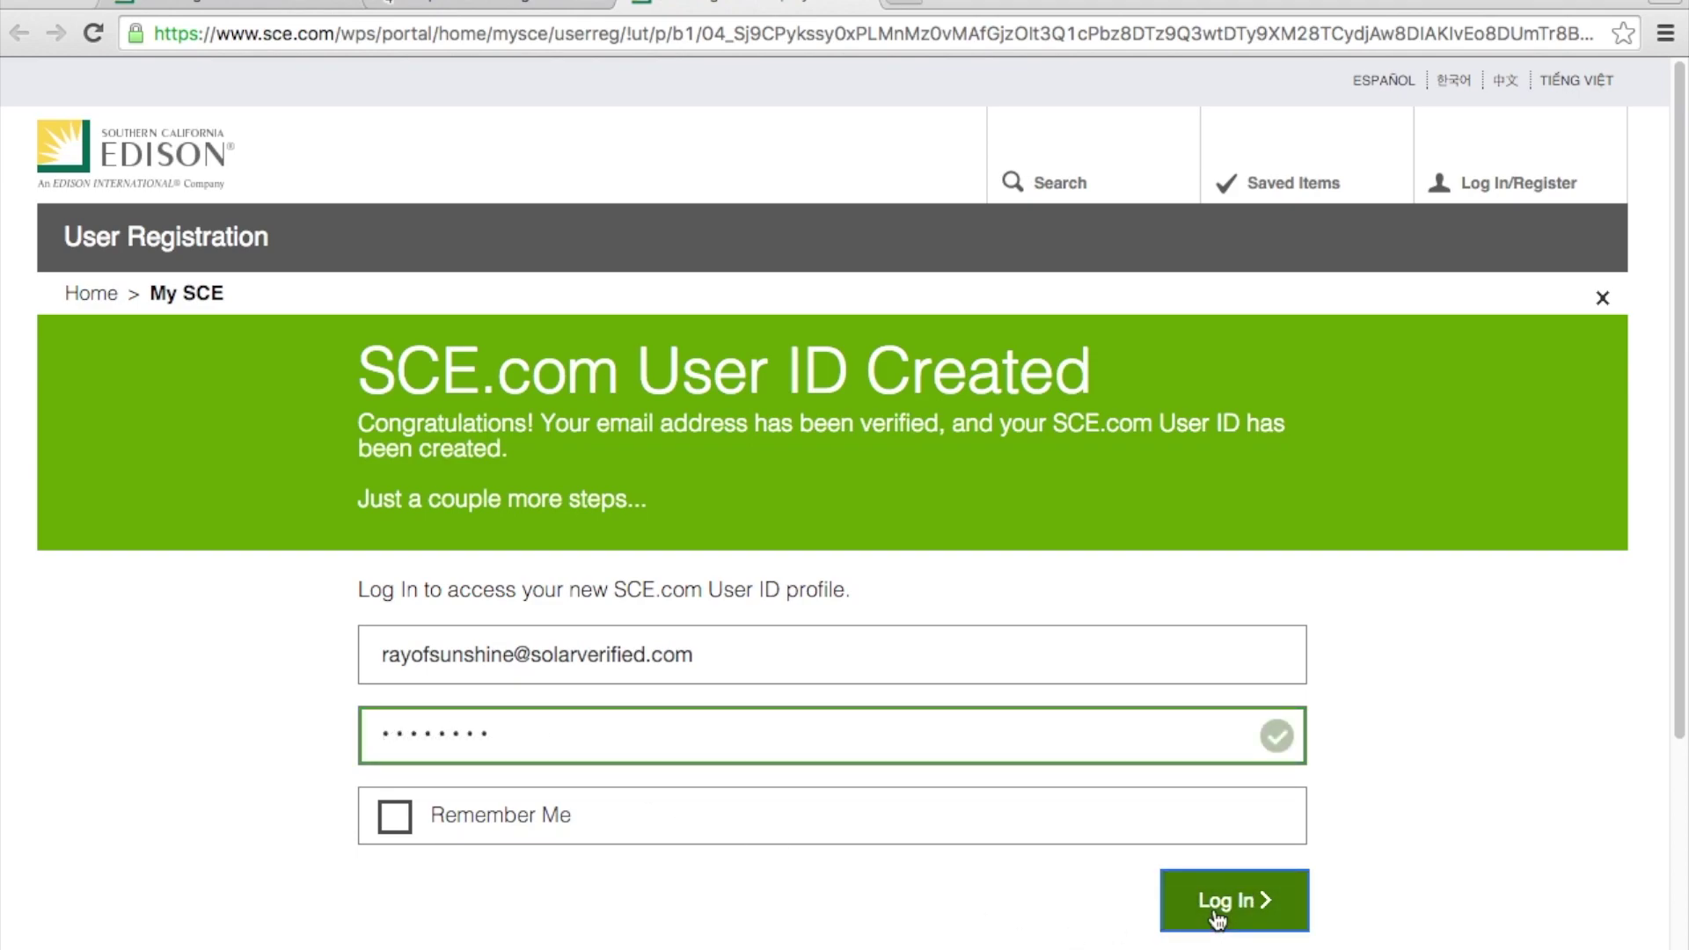
left_click(1217, 919)
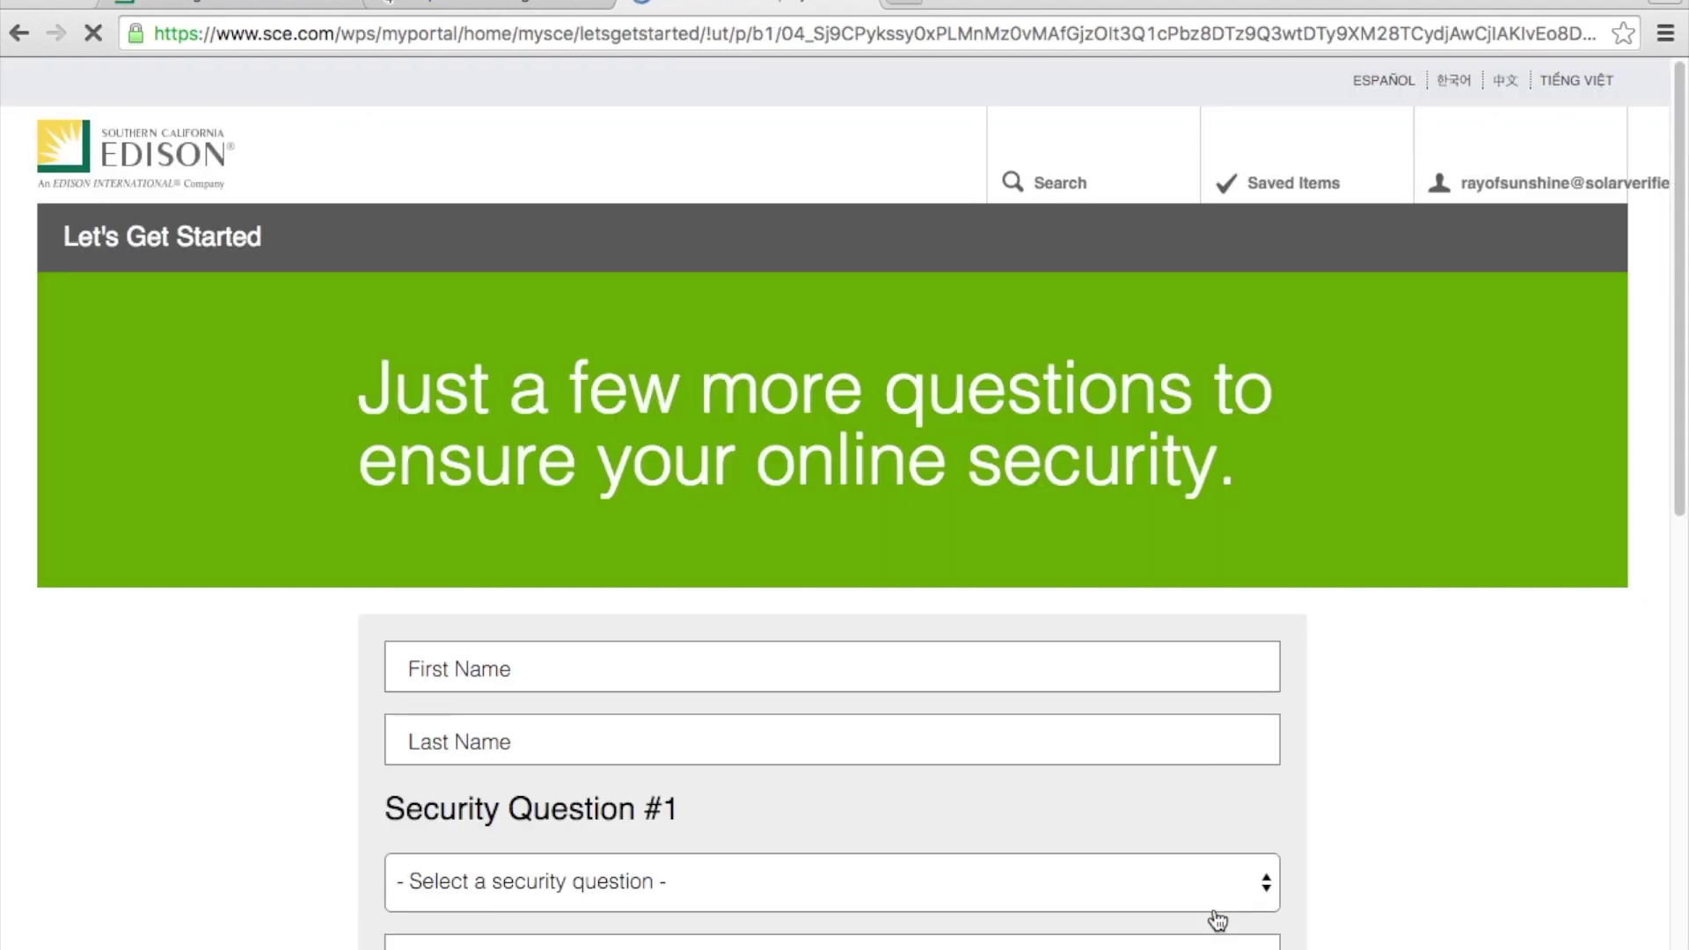
Step: Enter the account holder's first and last name
left_click(803, 728)
type("Ray")
left_click(765, 780)
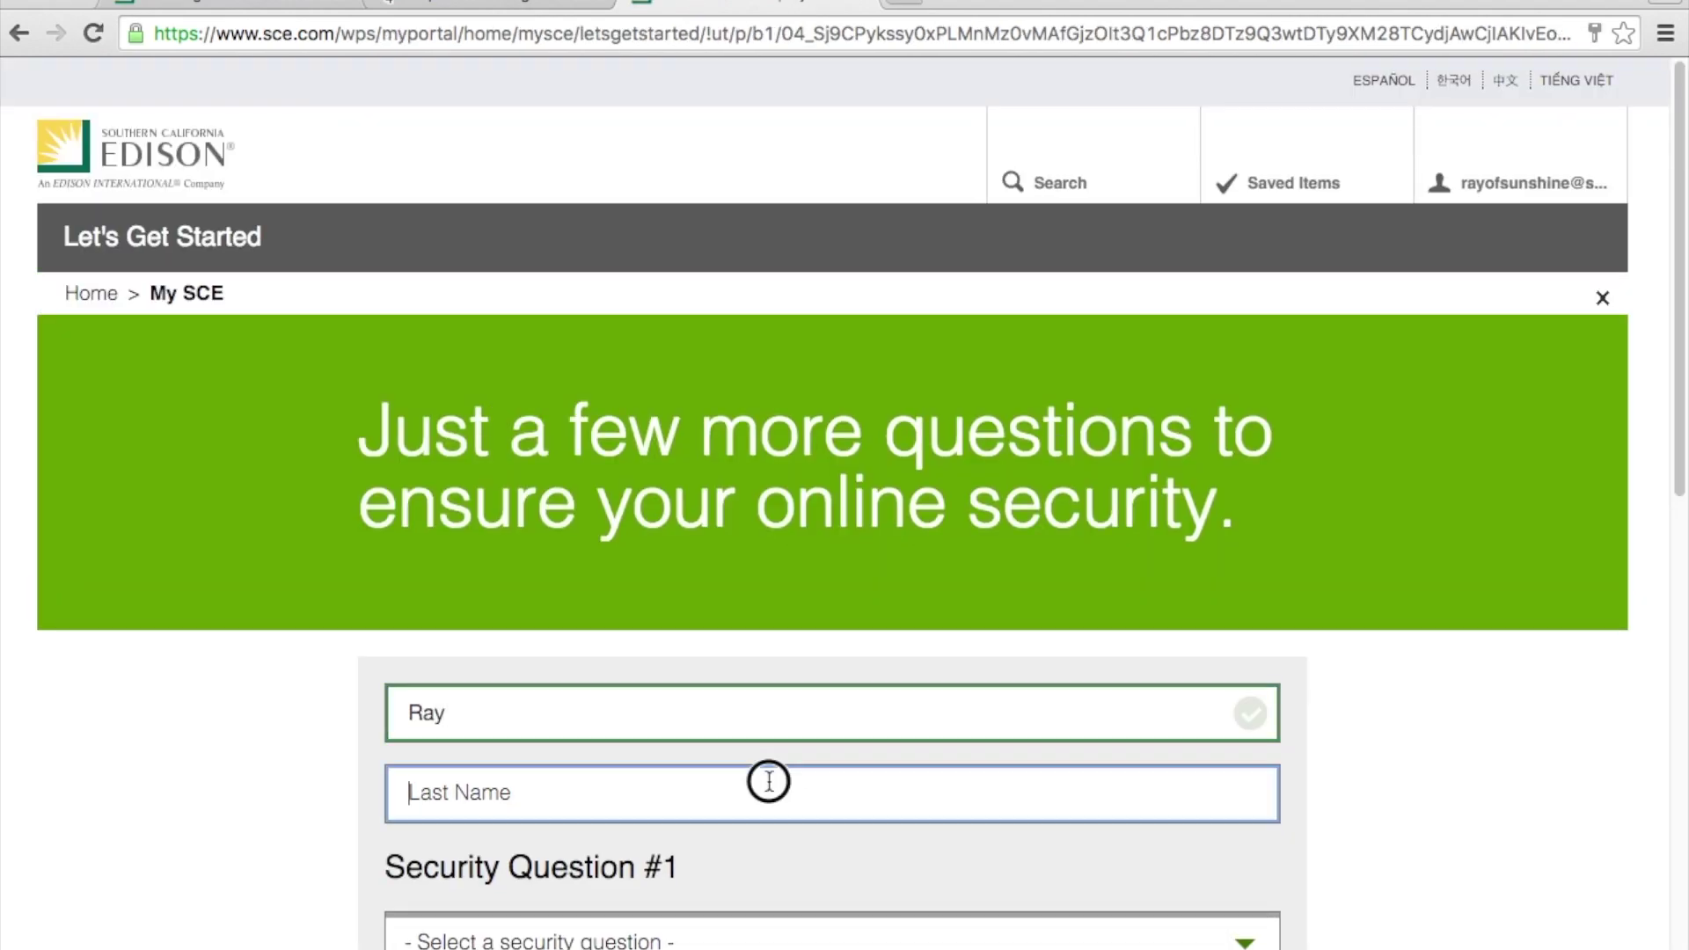
type("Sunshine")
Step: Choose the childhood-pet and childhood-best-friend security questions and type their answers
scroll(665, 264, "down", 8)
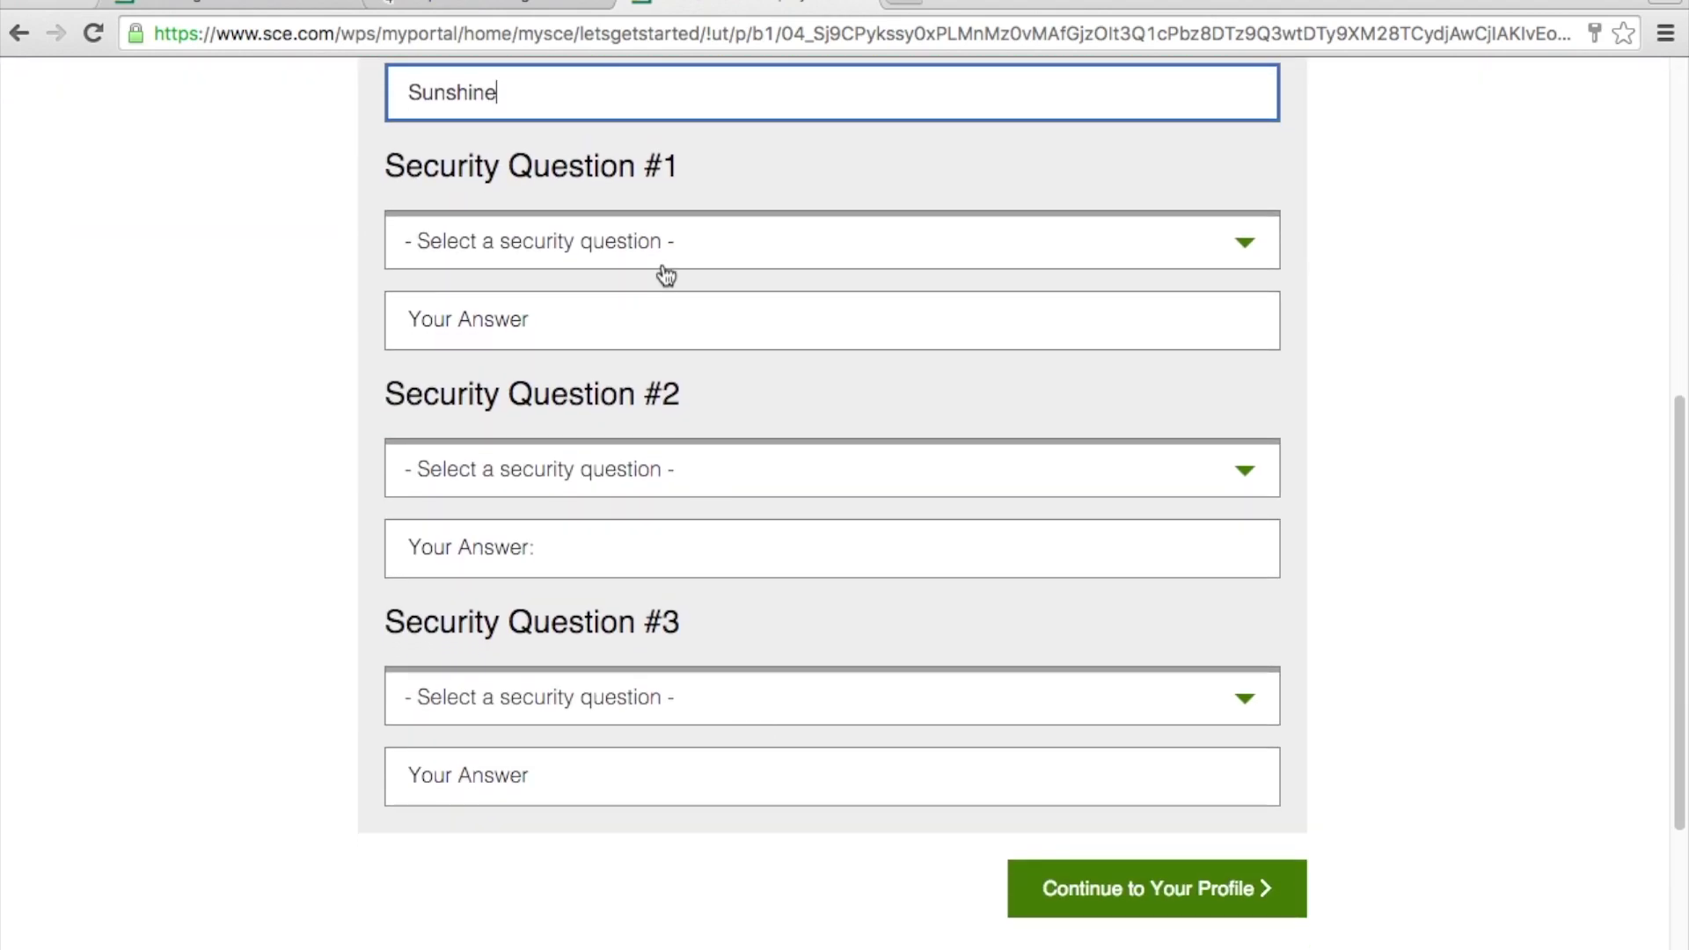
left_click(666, 250)
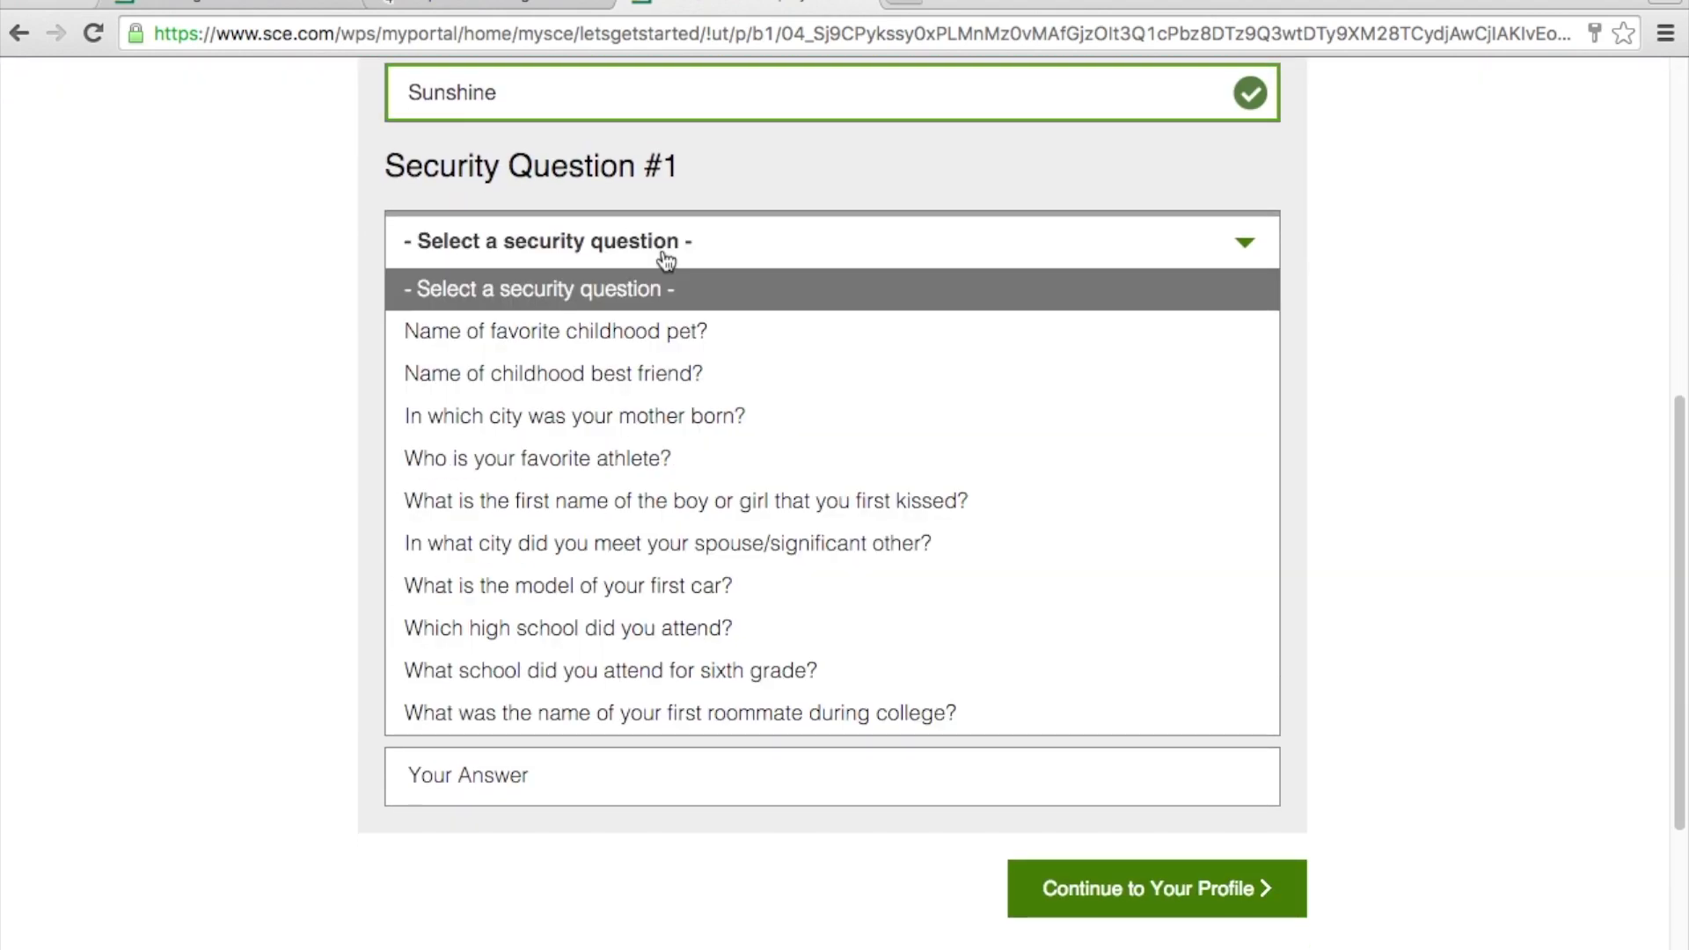
left_click(641, 331)
left_click(599, 332)
type("Rover")
left_click(628, 468)
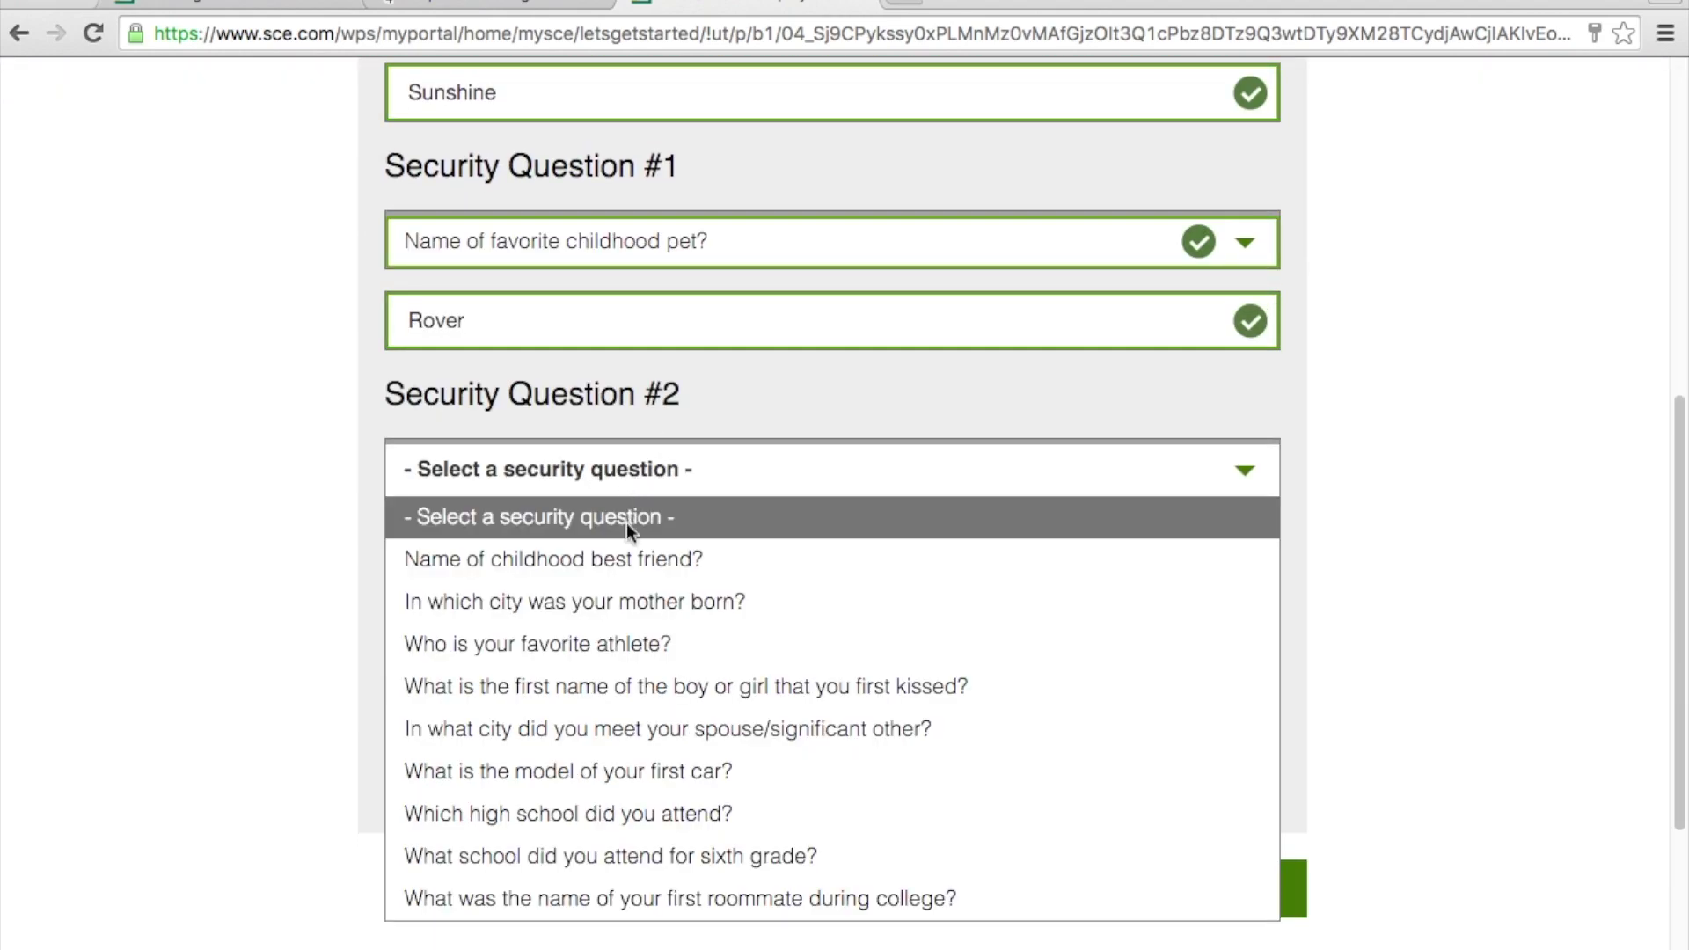
left_click(651, 554)
key("Tab")
type("Joe")
Step: Choose the mother's birth city question, answer it, and continue to the profile
left_click(662, 704)
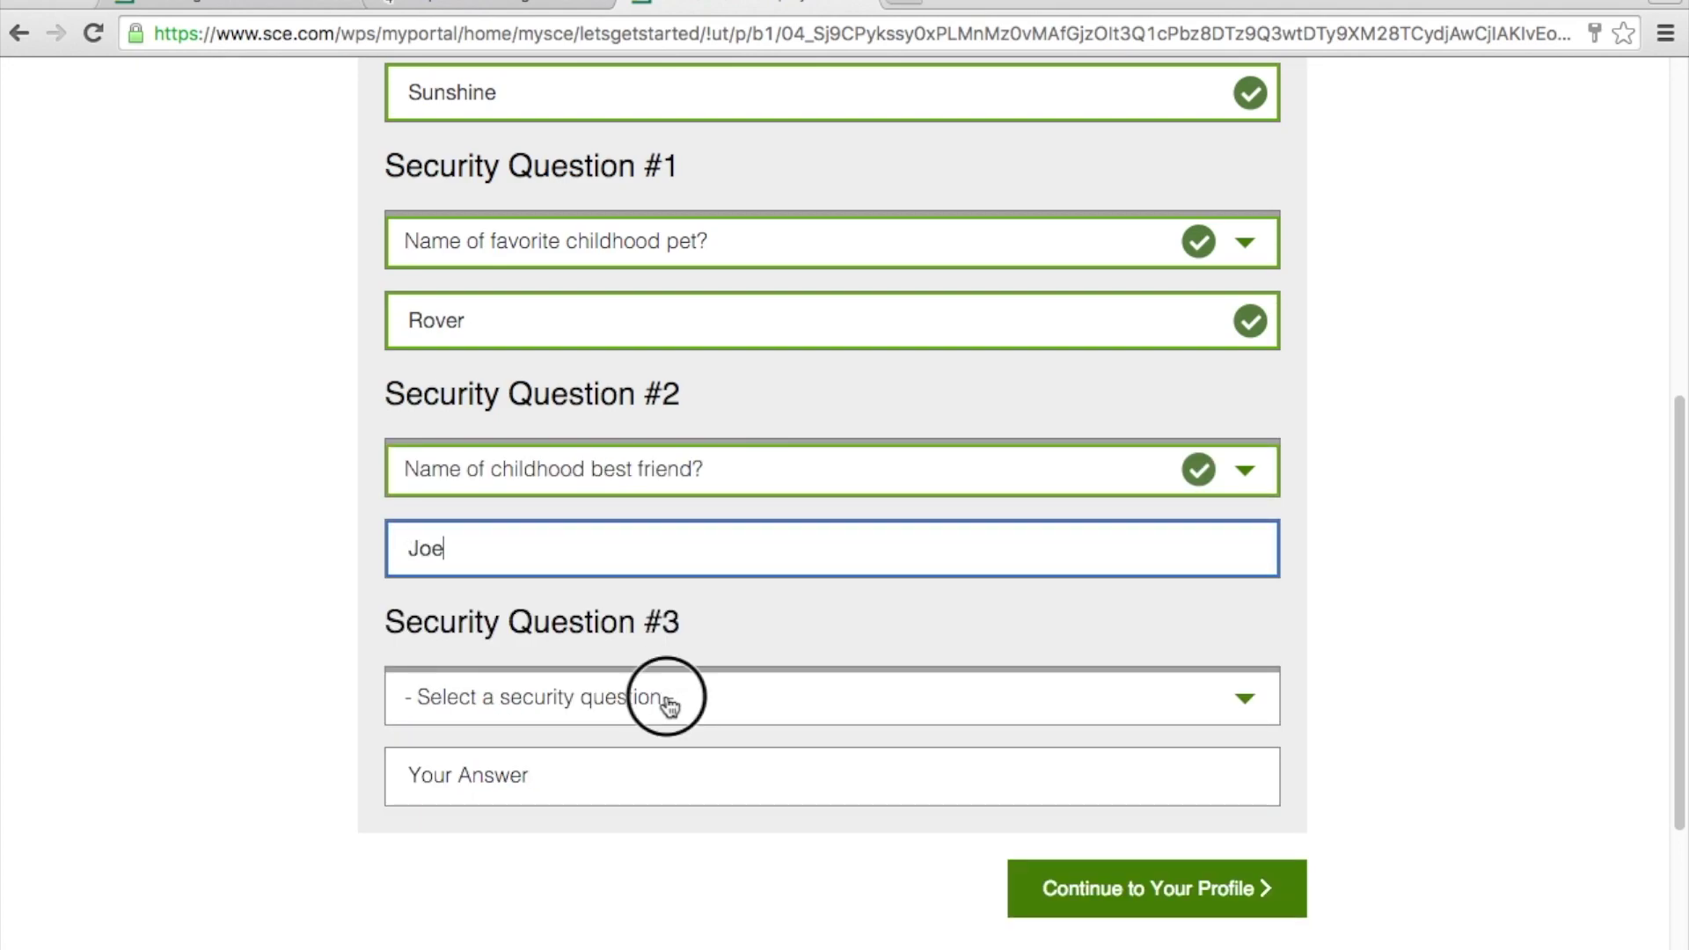
left_click(635, 332)
left_click(565, 777)
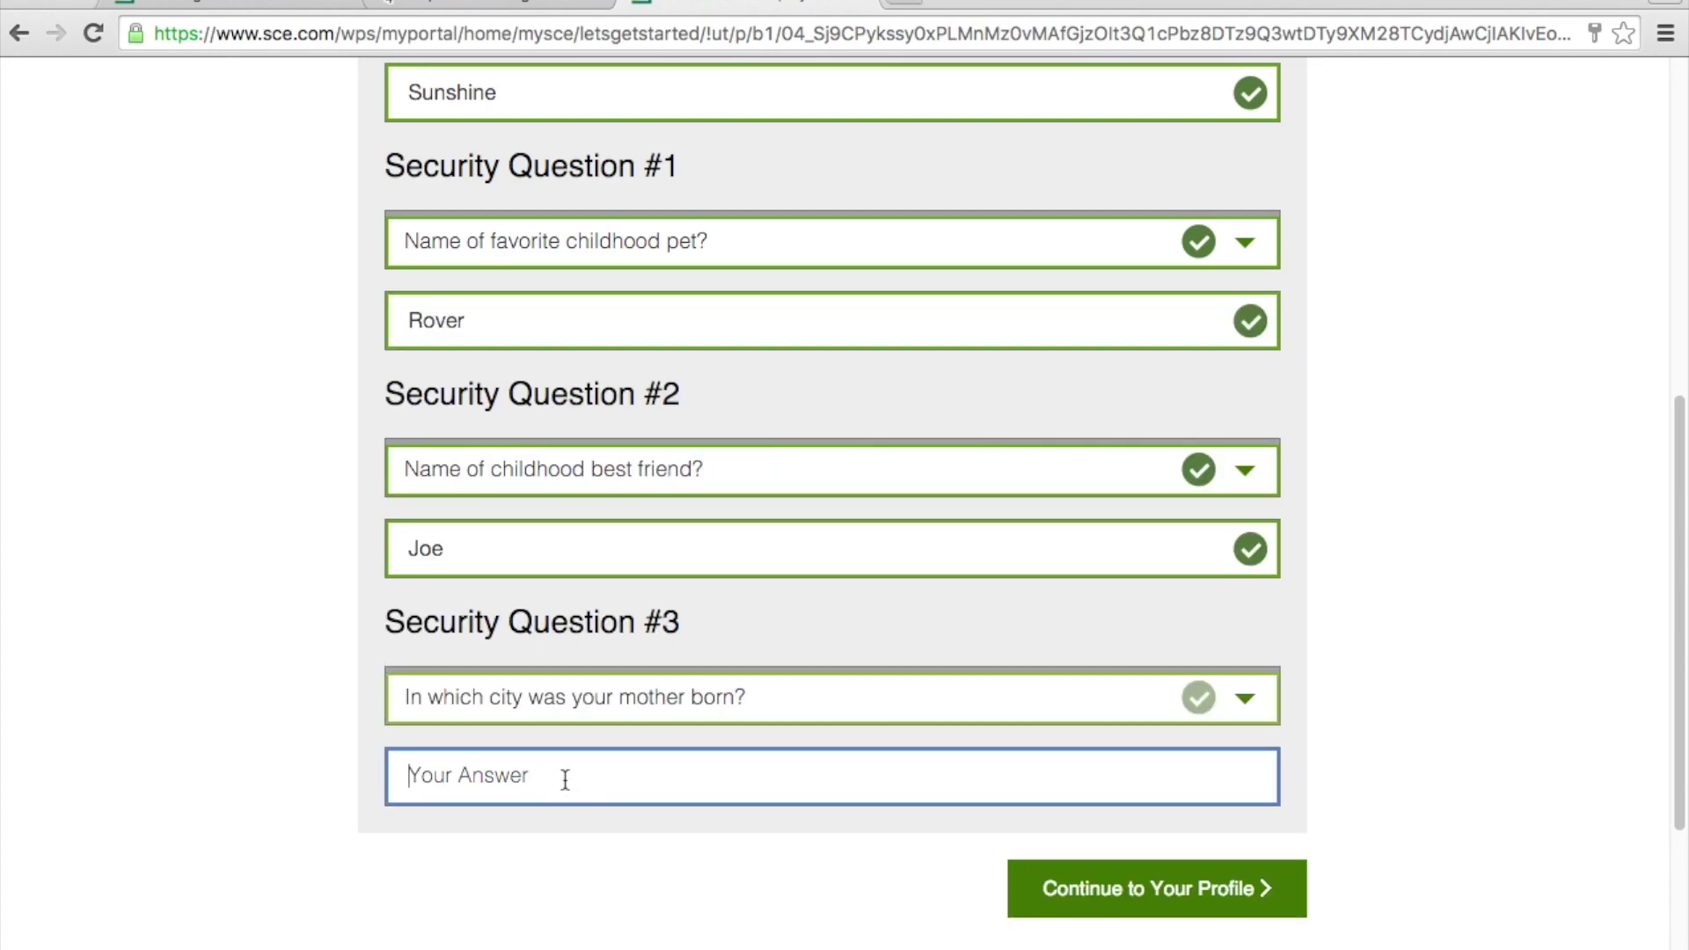
type("Los Angeles")
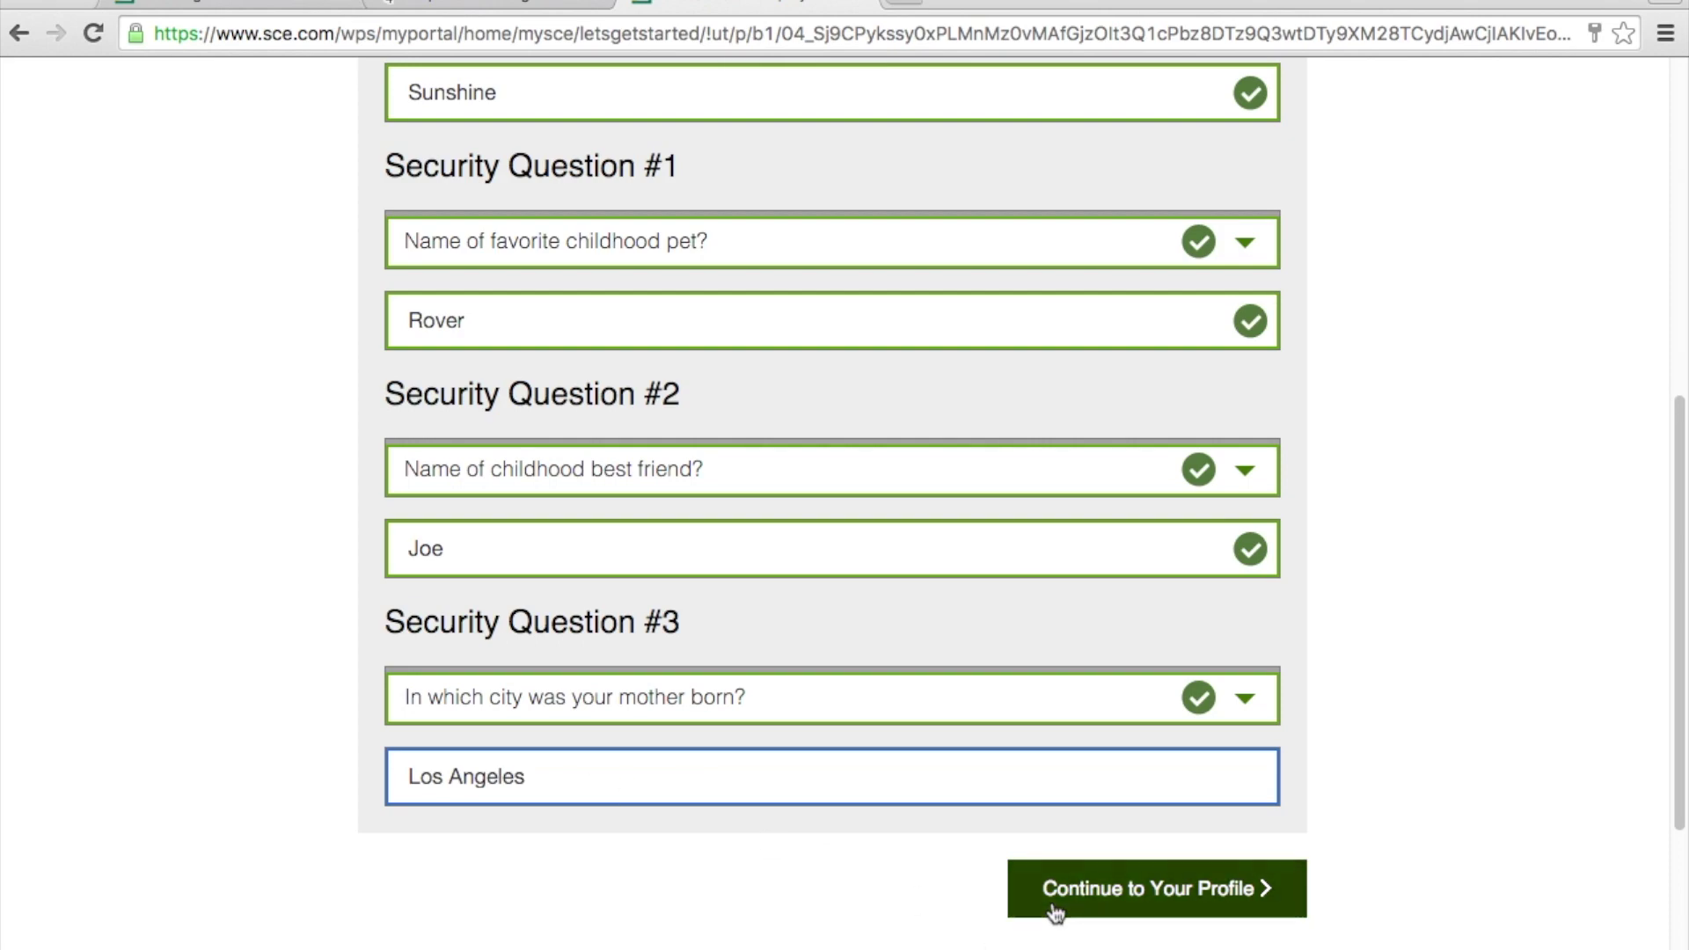
left_click(1056, 909)
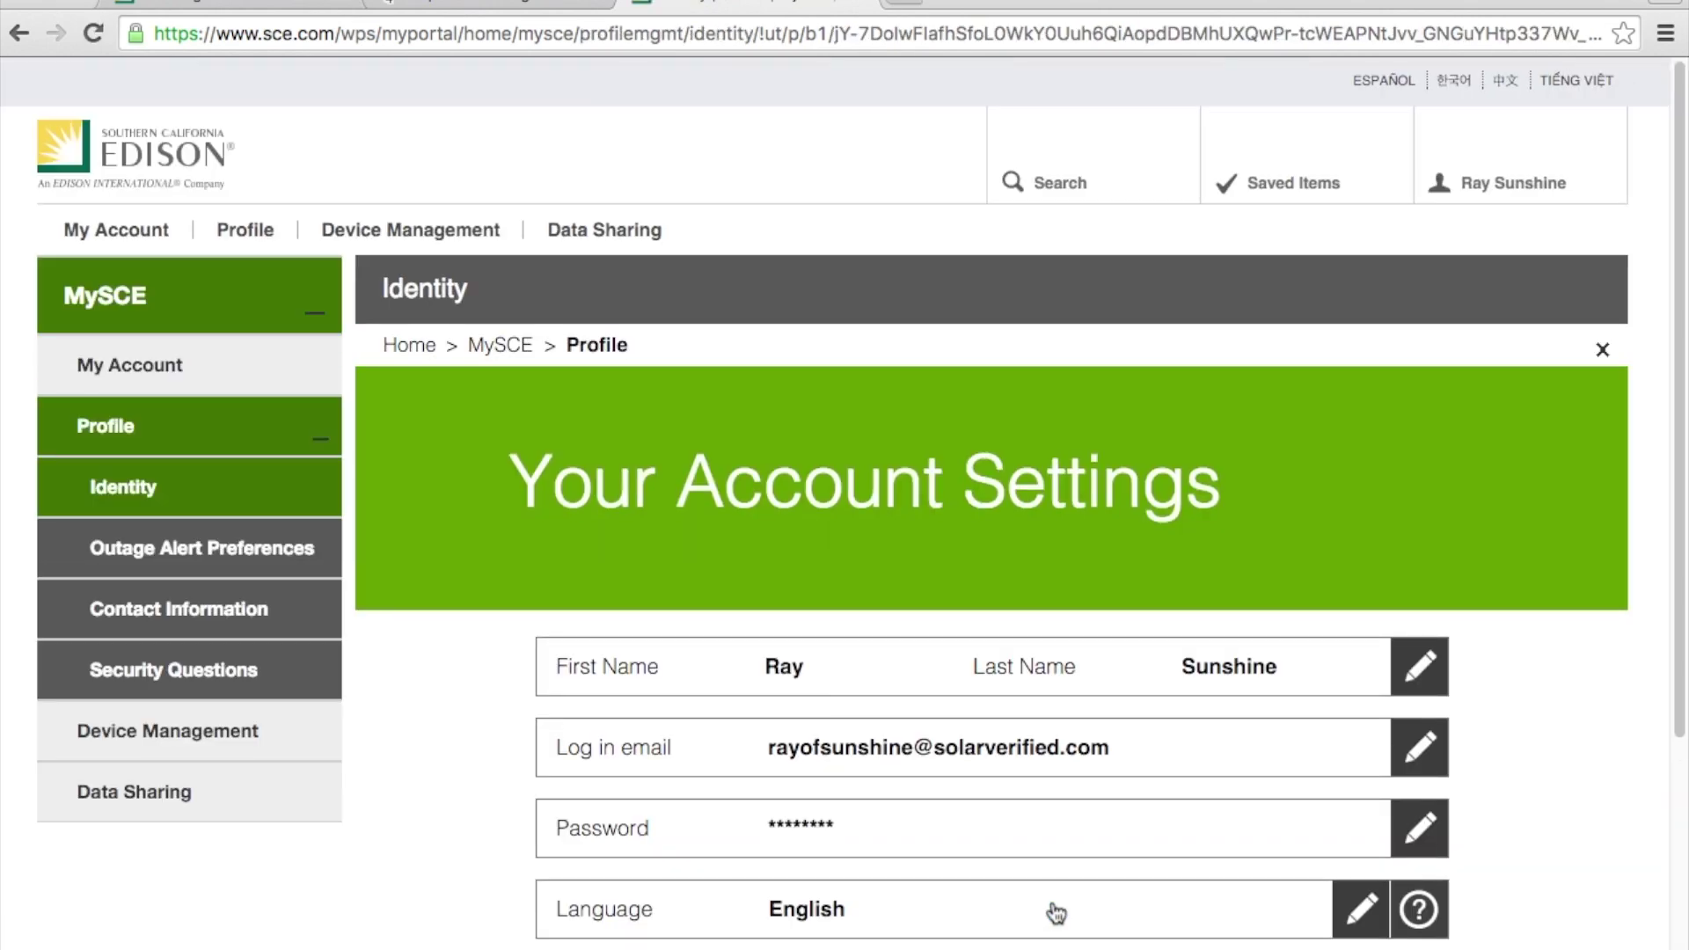
Step: Go to the My Account overview and close the 'Welcome to My Account' introduction
left_click(136, 372)
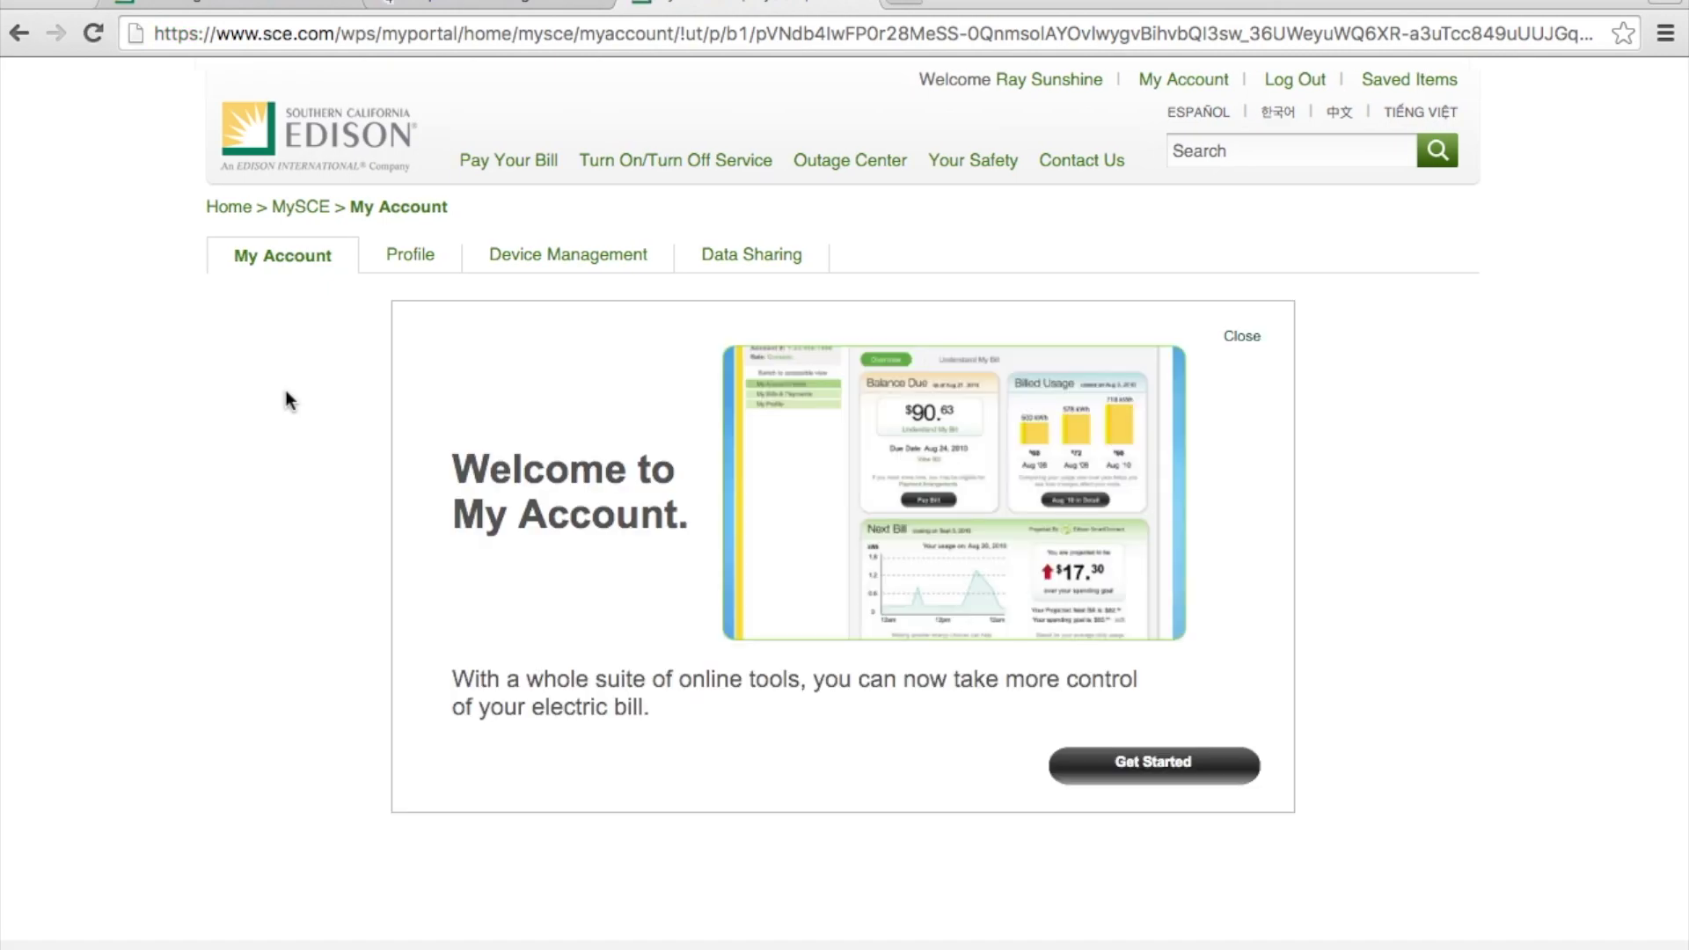
left_click(1242, 336)
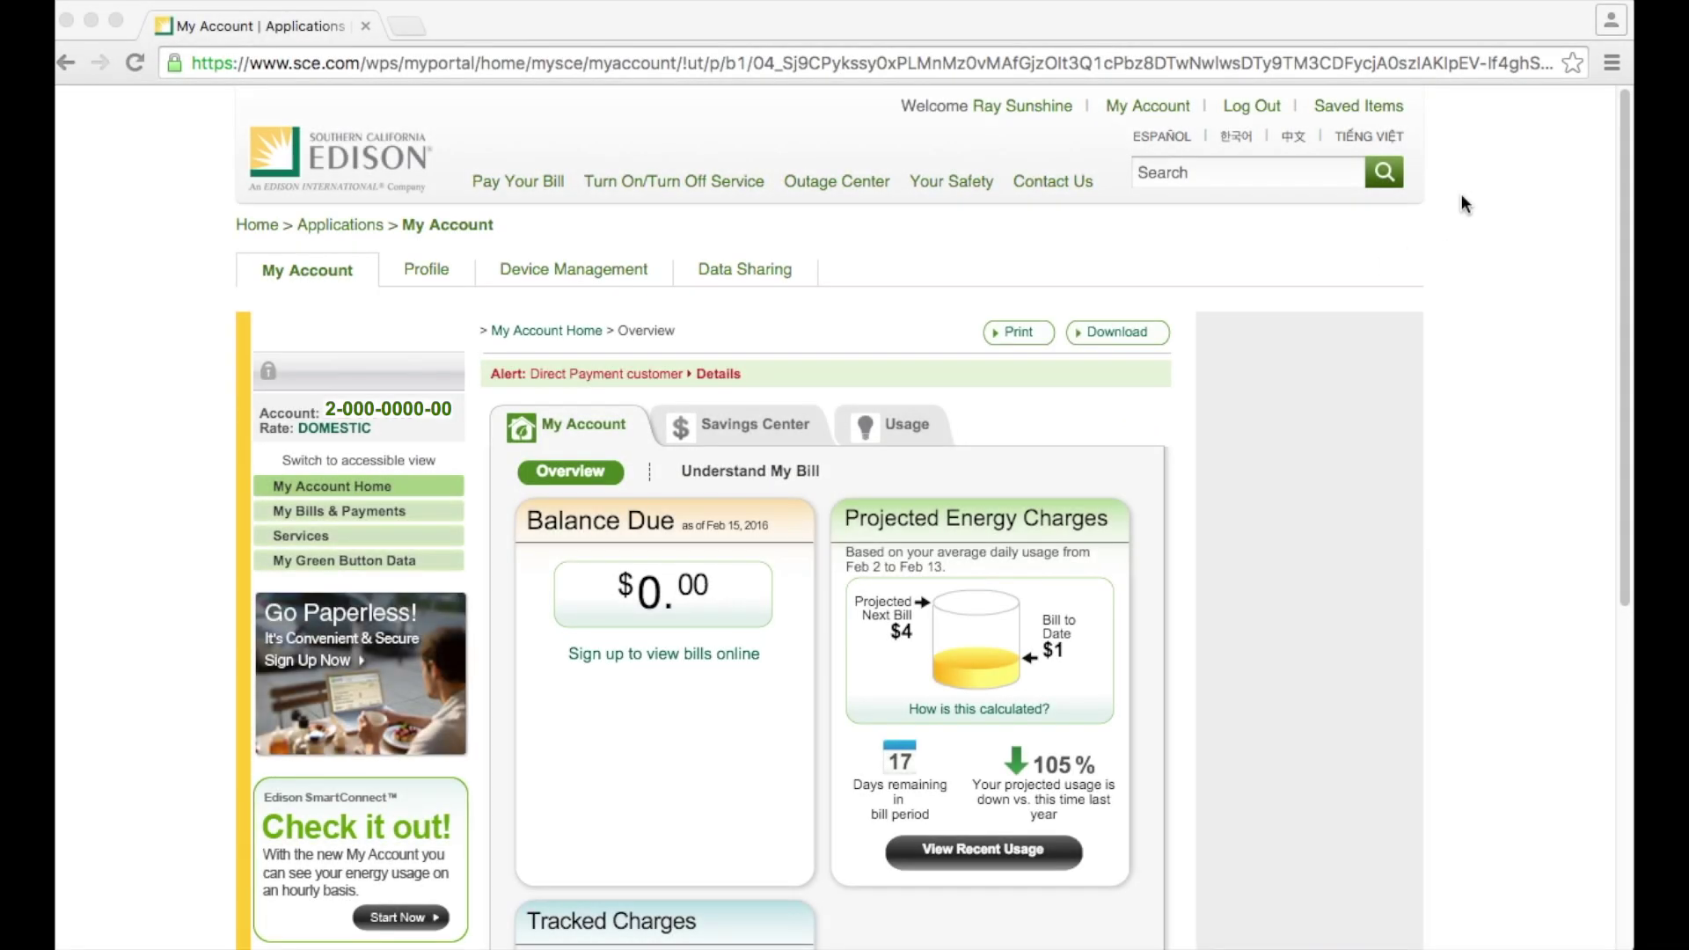
left_click(1613, 65)
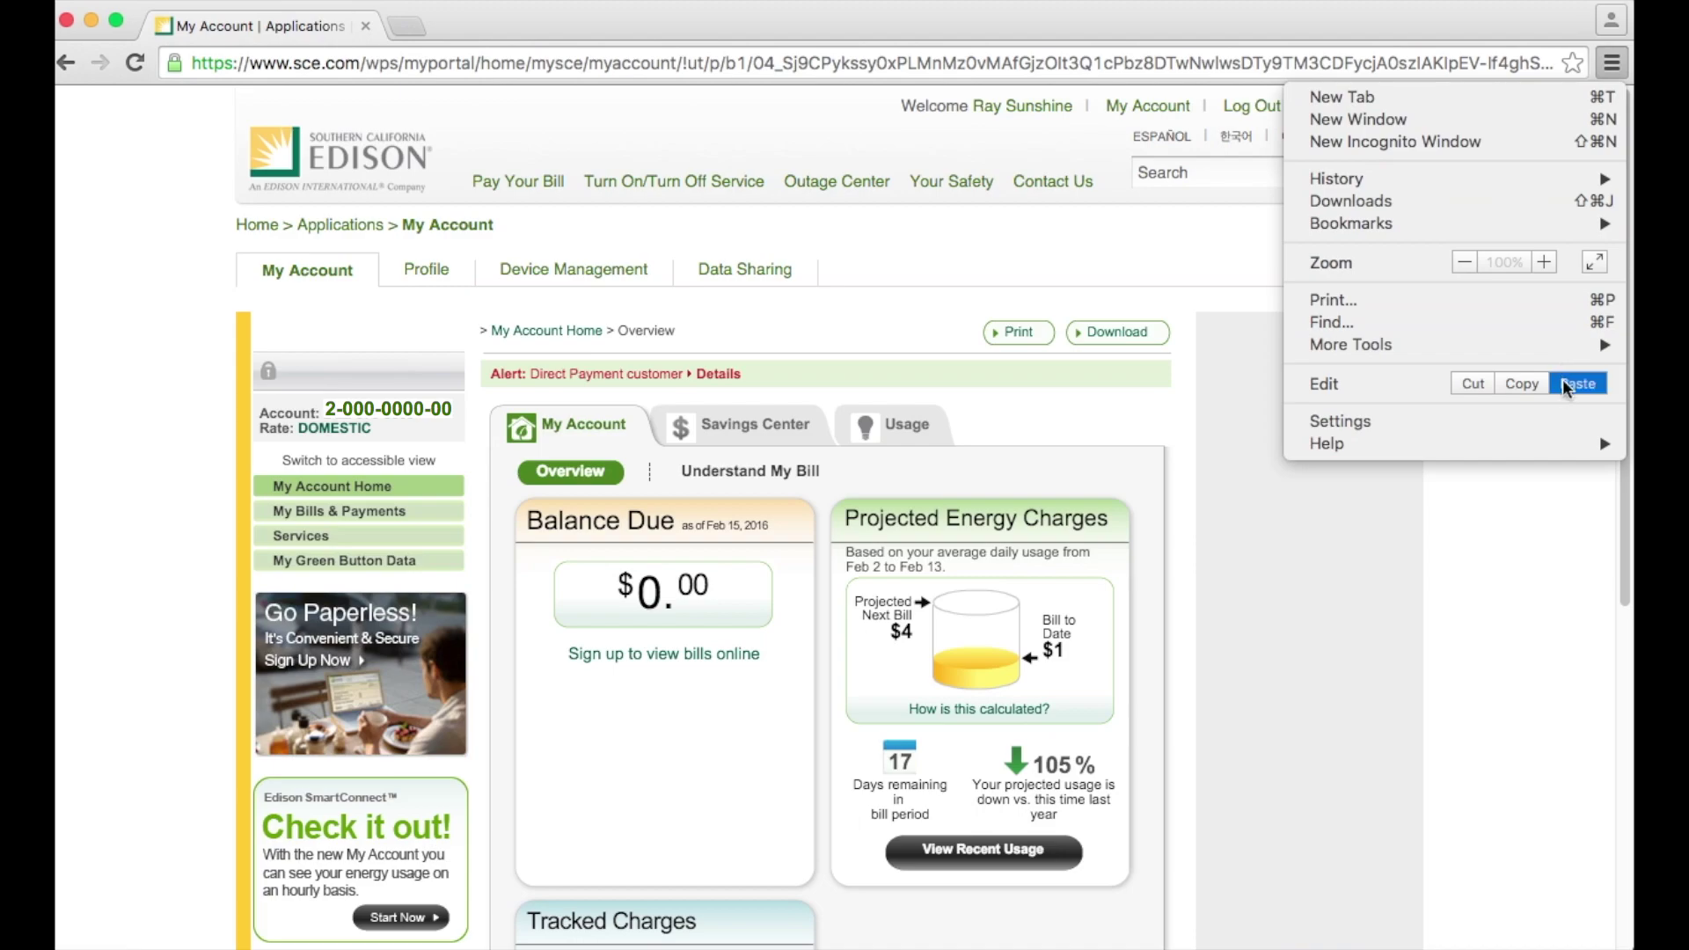
Step: Set Chrome's Pop-ups content setting to 'Allow all sites', then return to the SCE My Account tab
left_click(1555, 423)
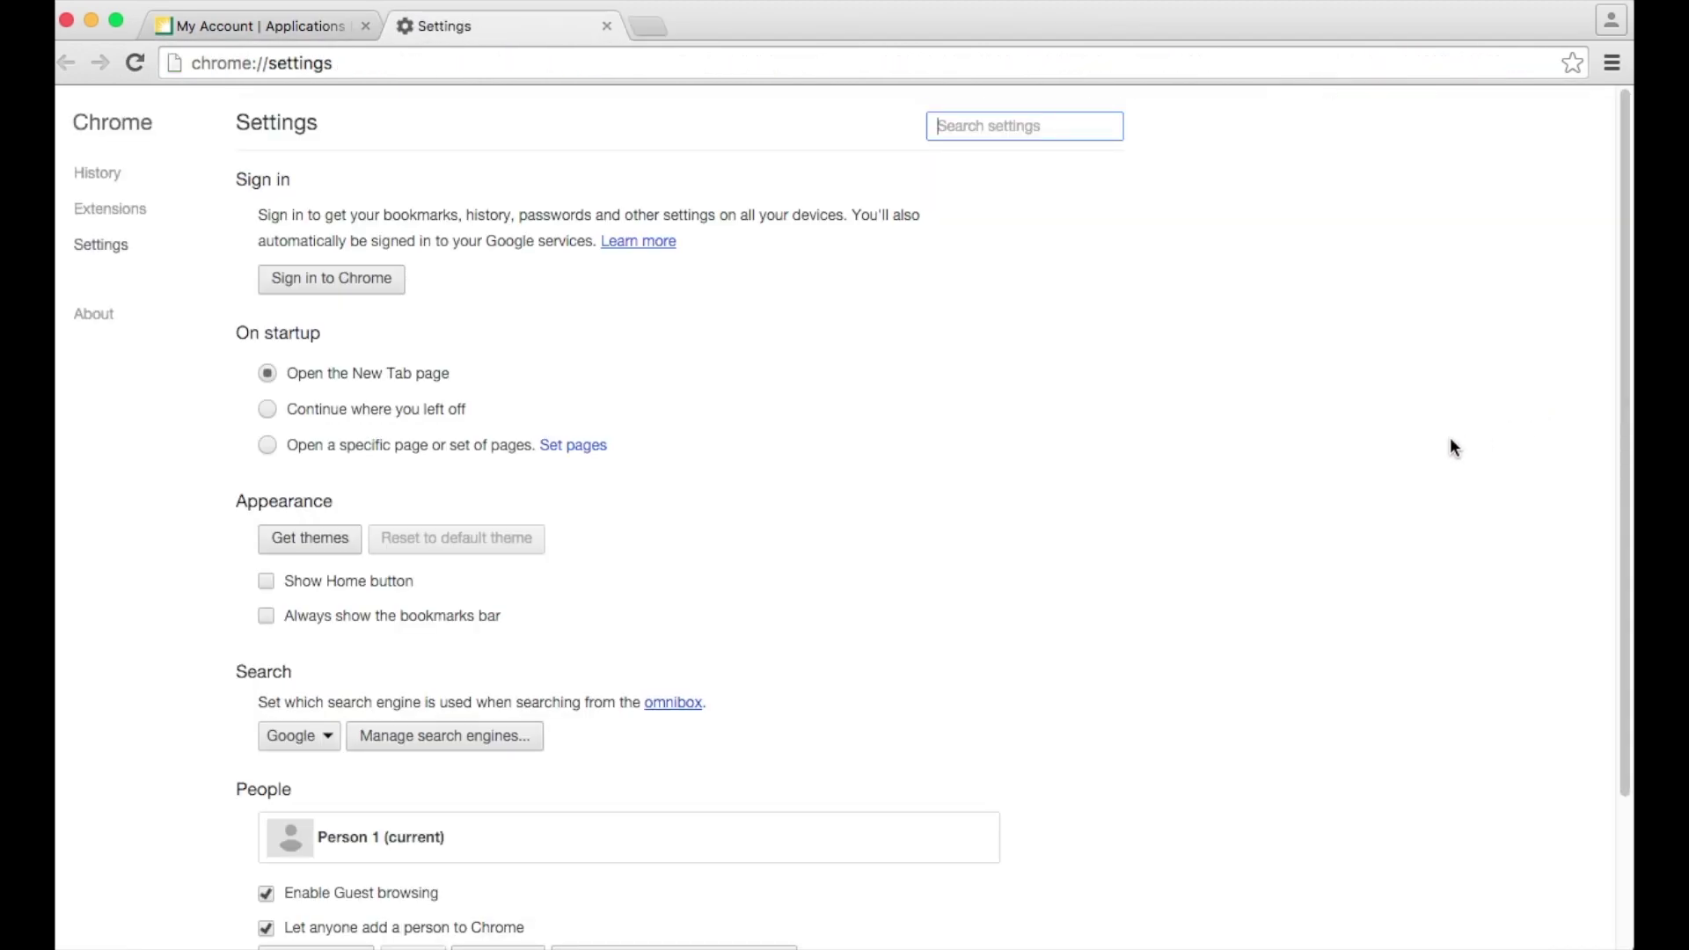
scroll(1434, 448, "down", 5)
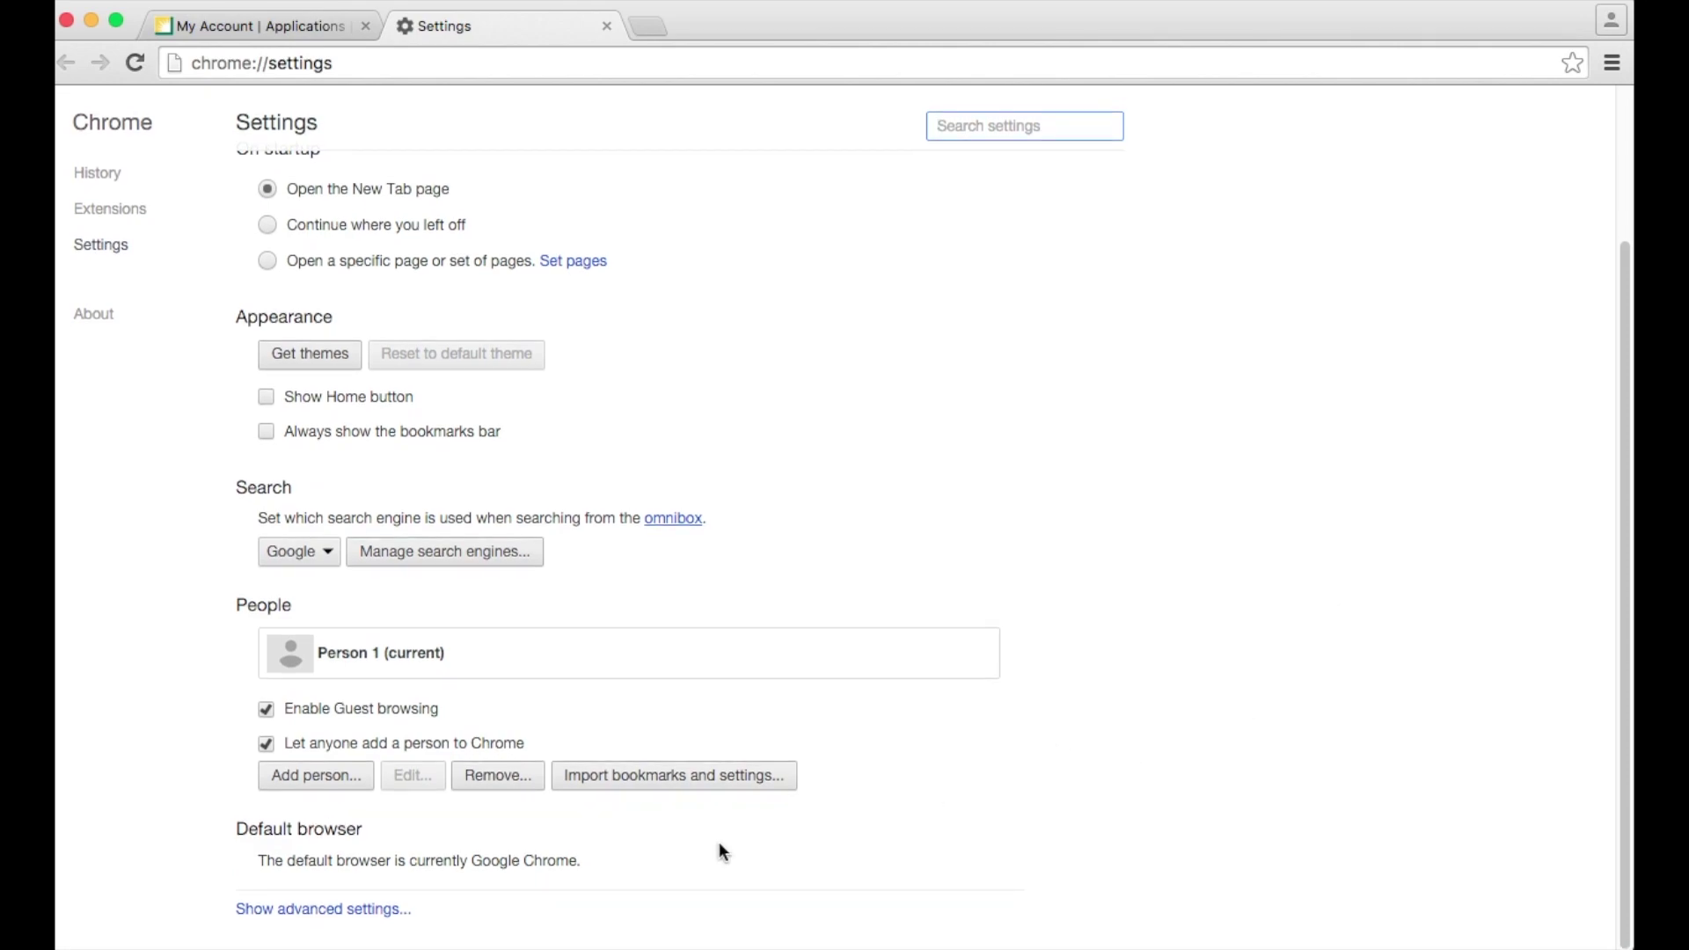
left_click(359, 909)
scroll(815, 863, "down", 3)
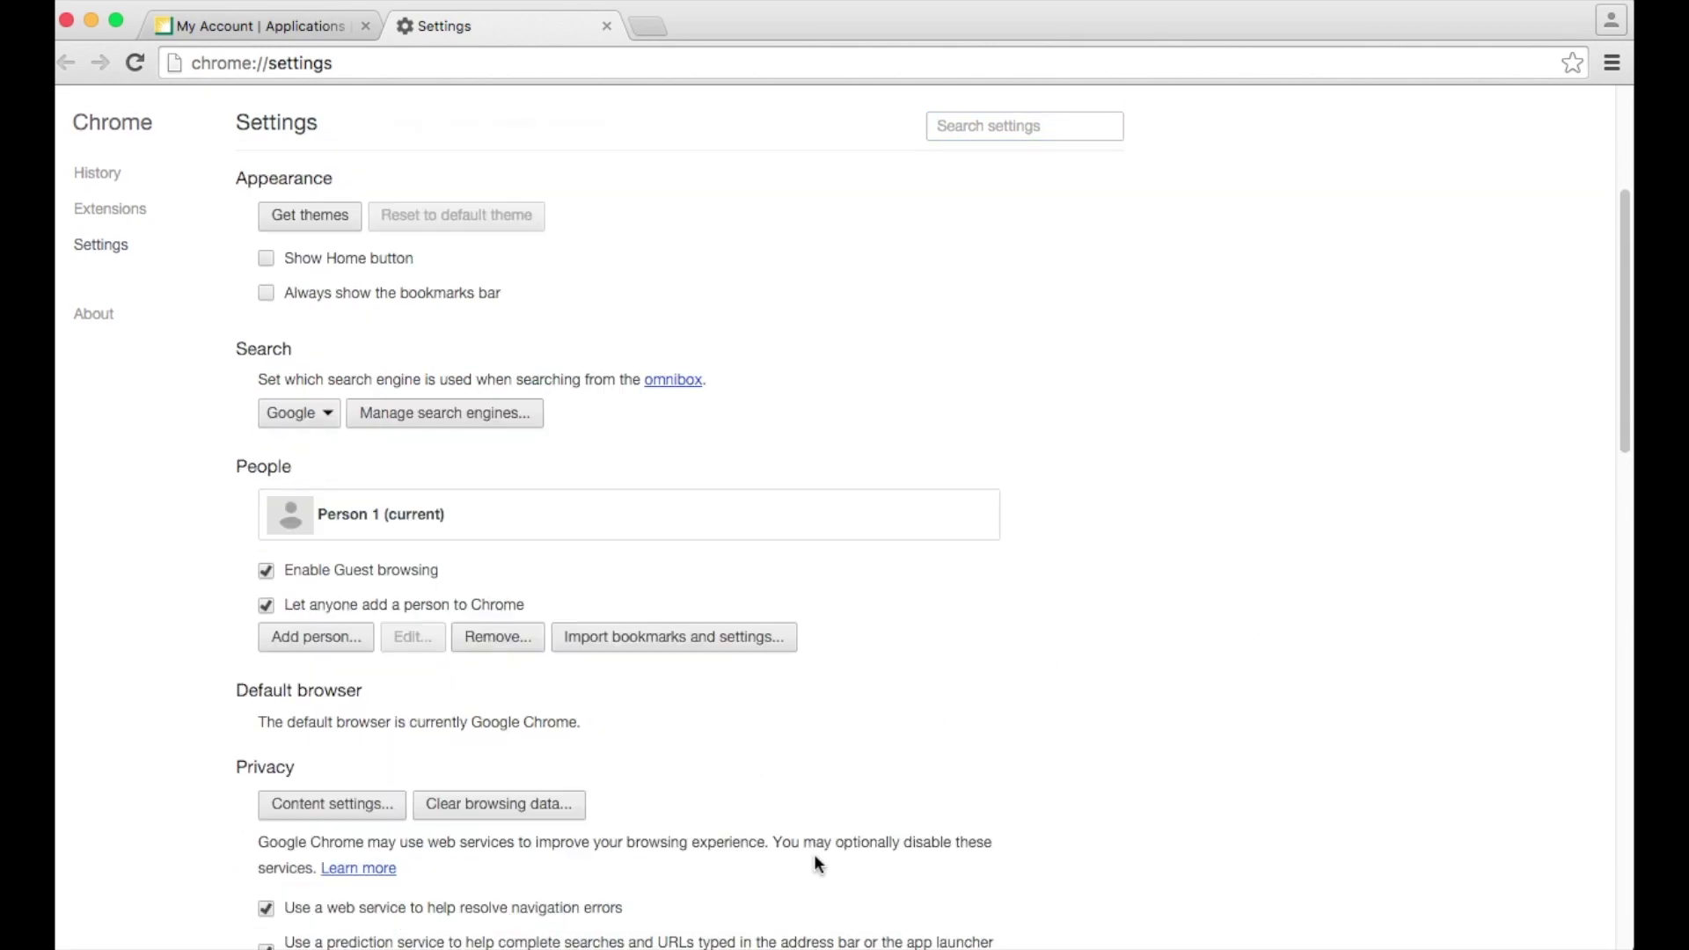
scroll(815, 864, "down", 5)
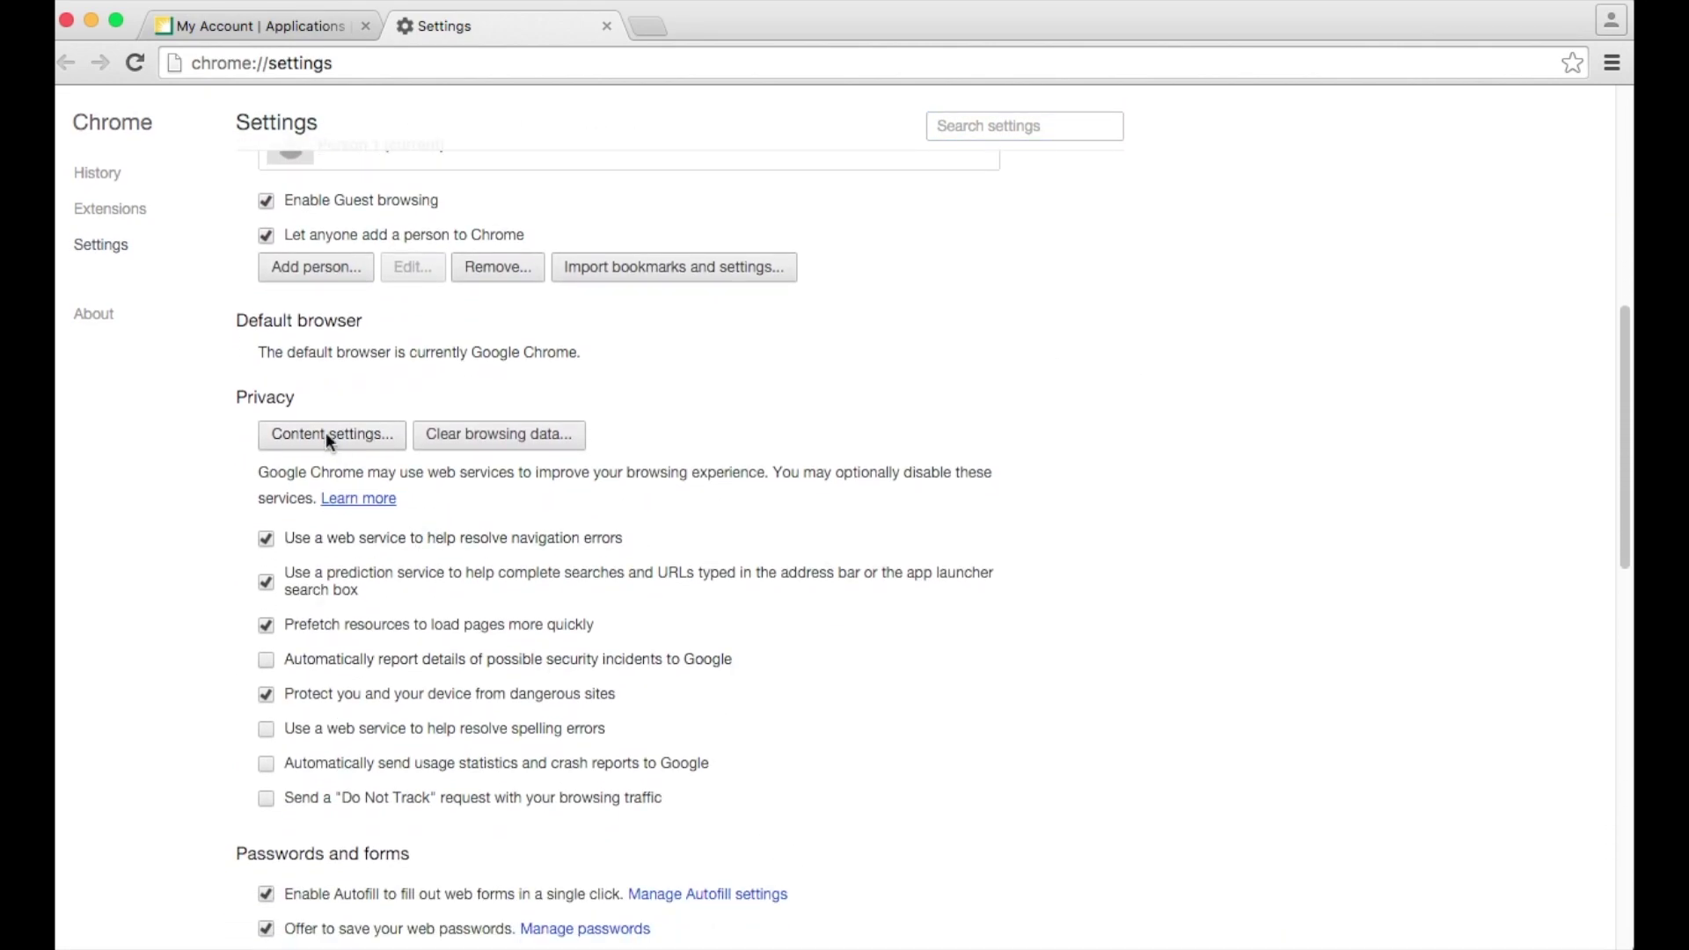
left_click(326, 437)
scroll(950, 550, "down", 3)
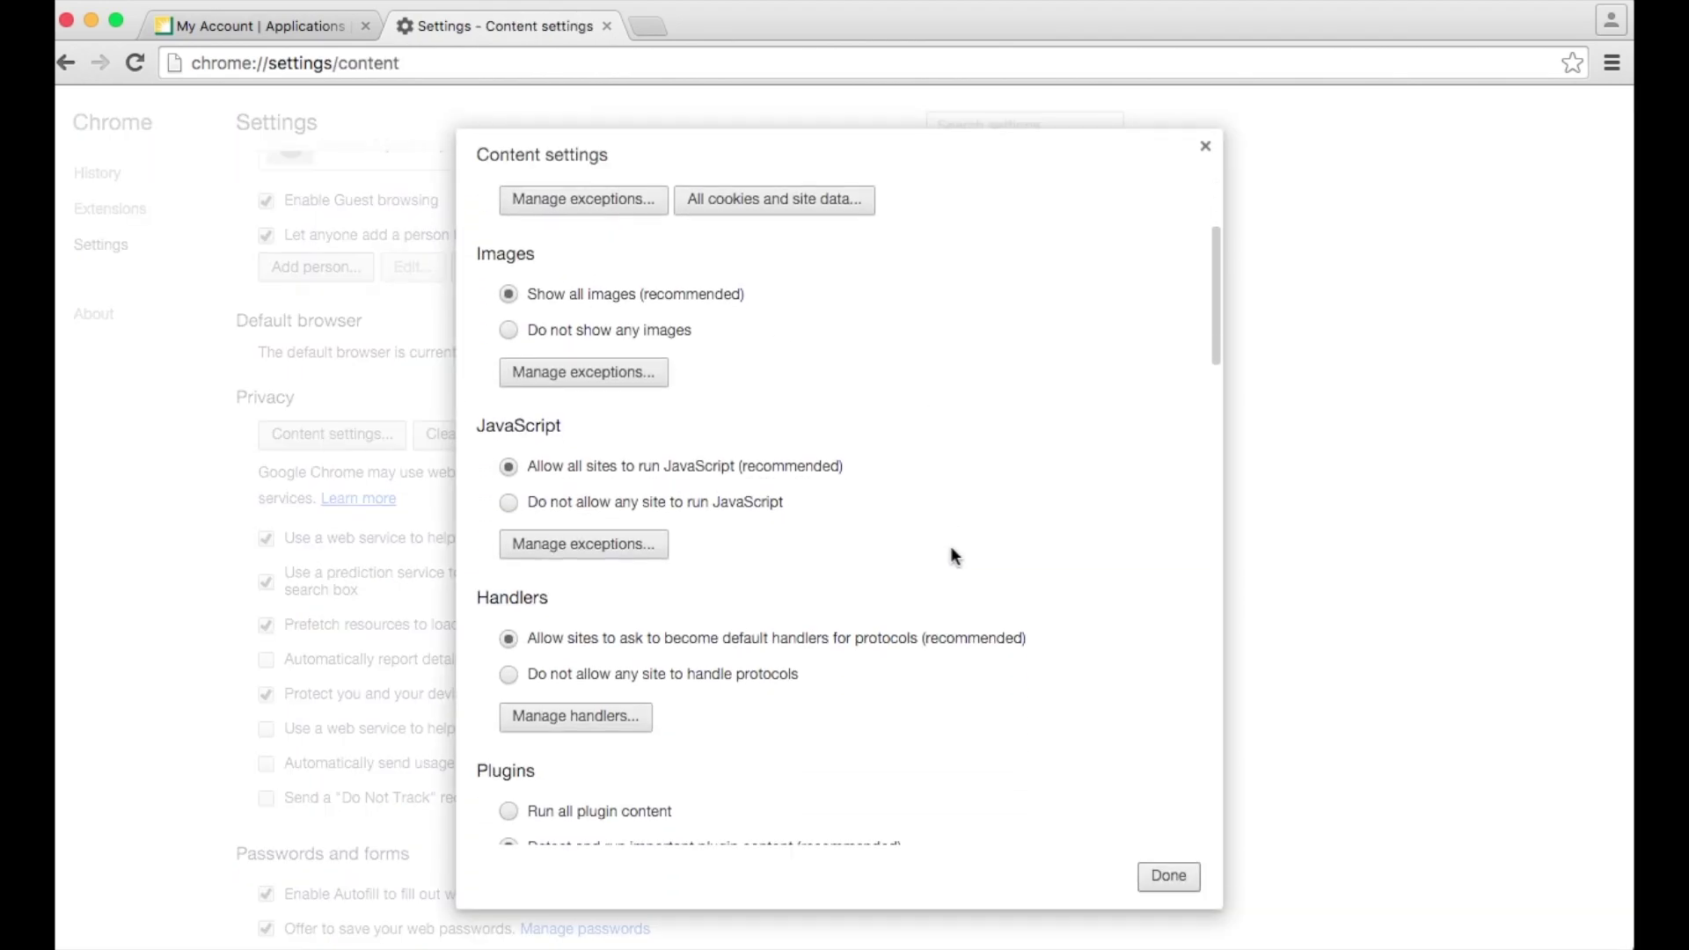
scroll(952, 554, "down", 8)
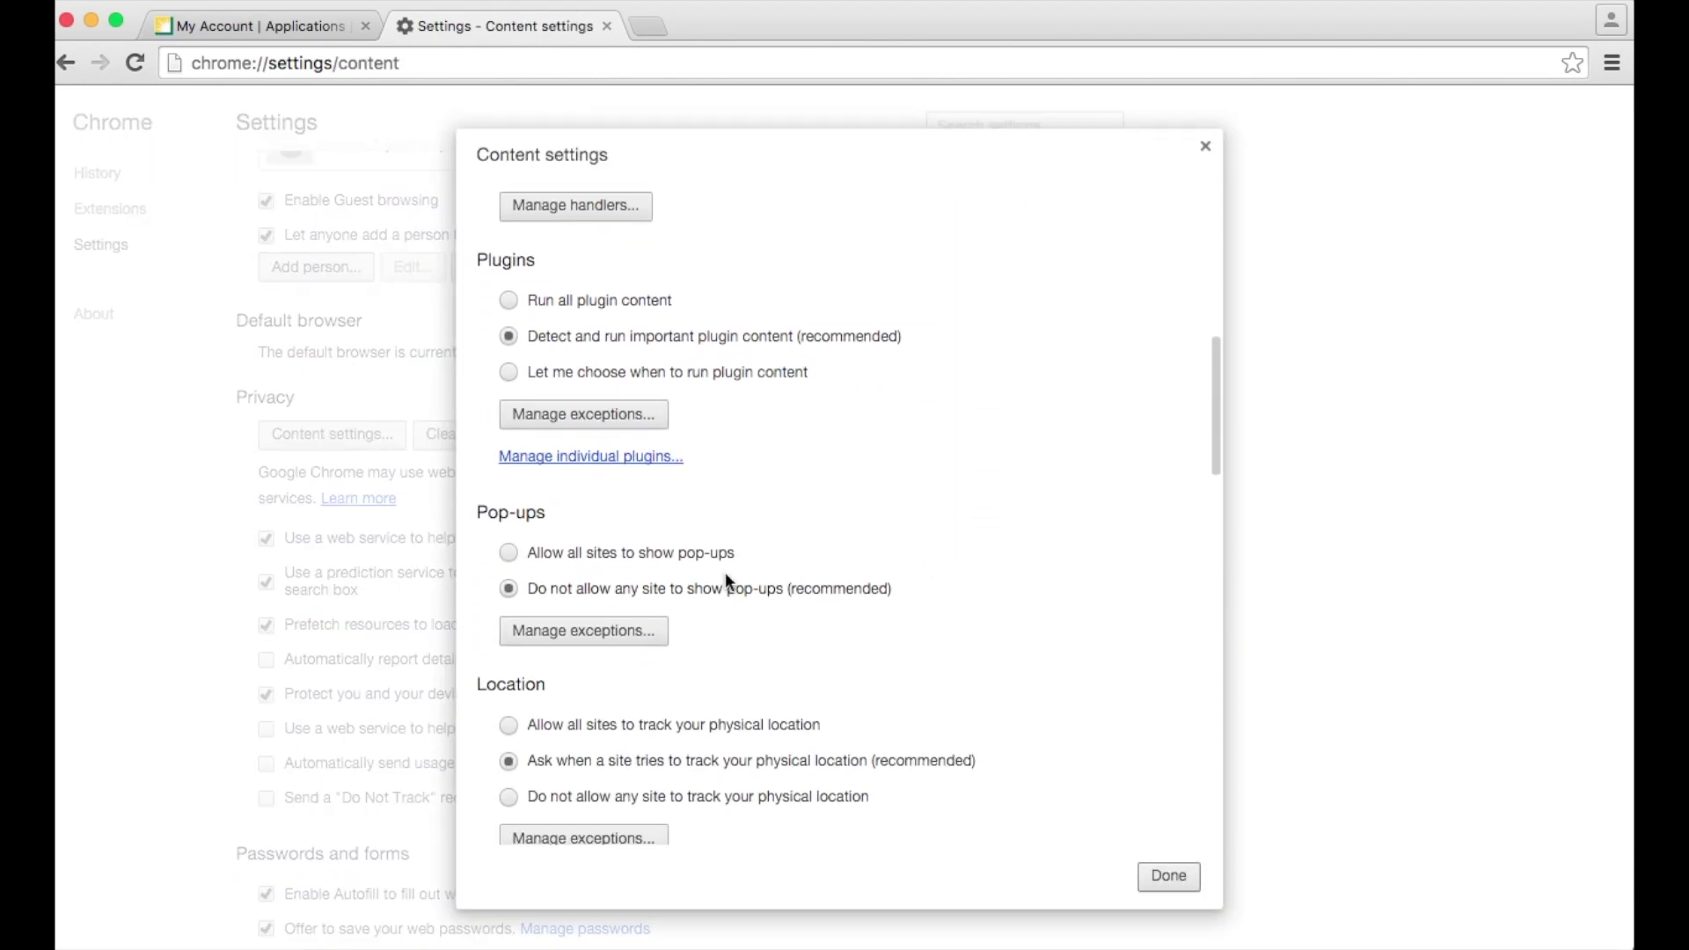
left_click(509, 552)
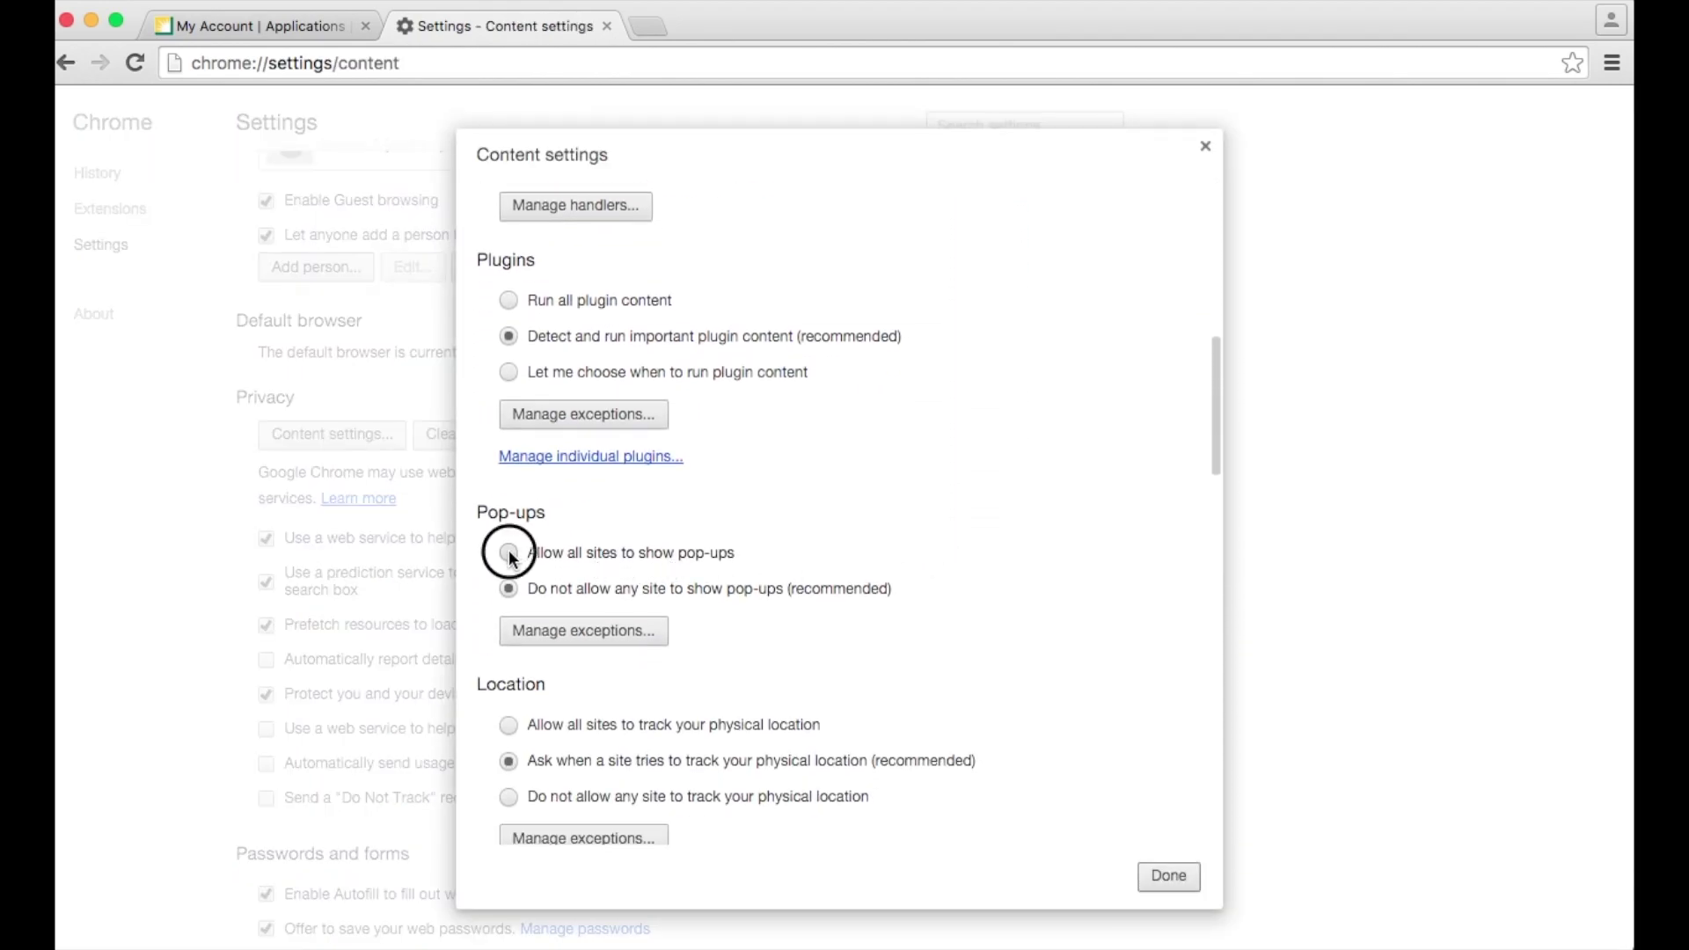
left_click(1168, 875)
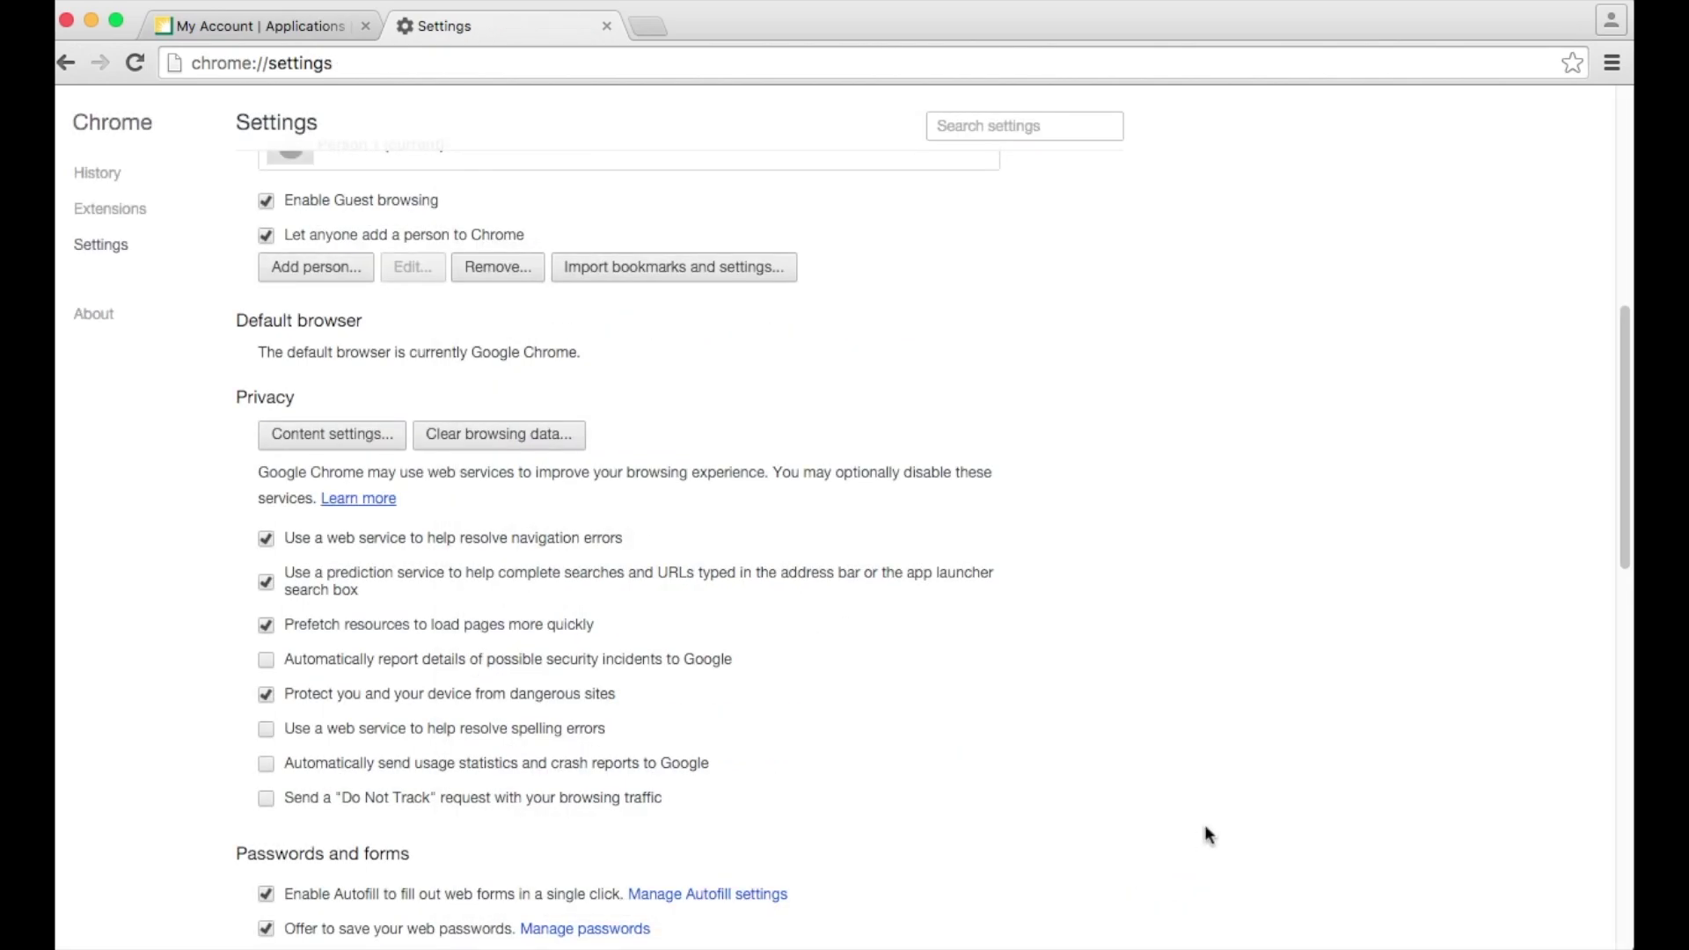
left_click(298, 24)
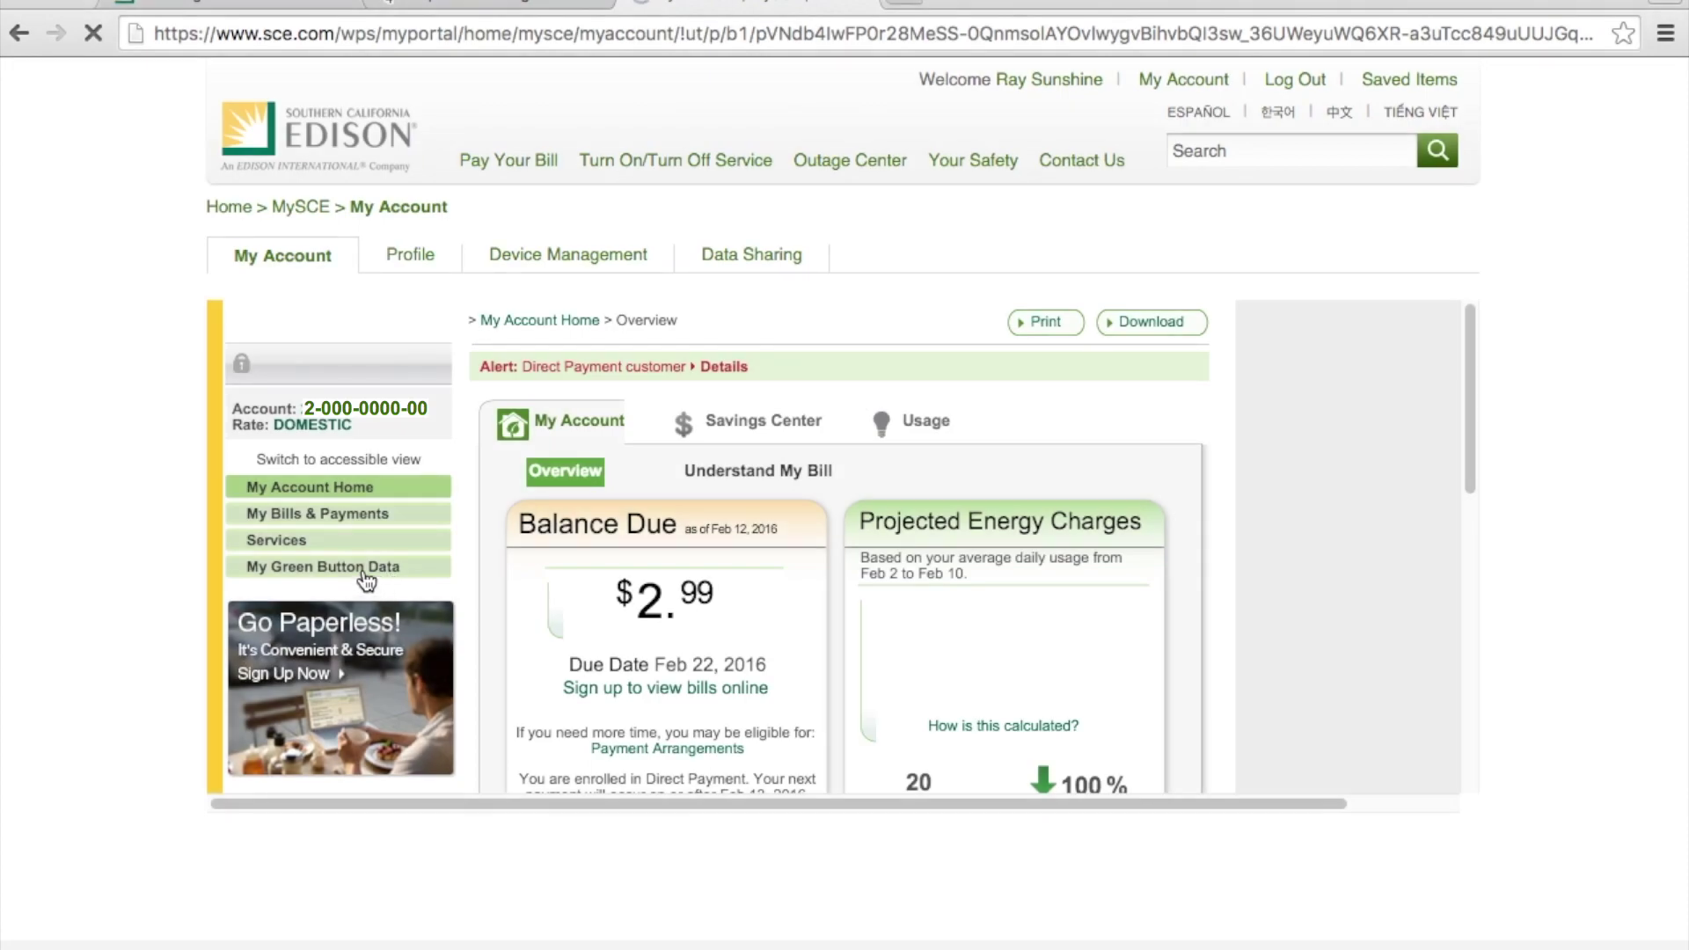
Step: Open the My Green Button Data page and select the service account
left_click(364, 576)
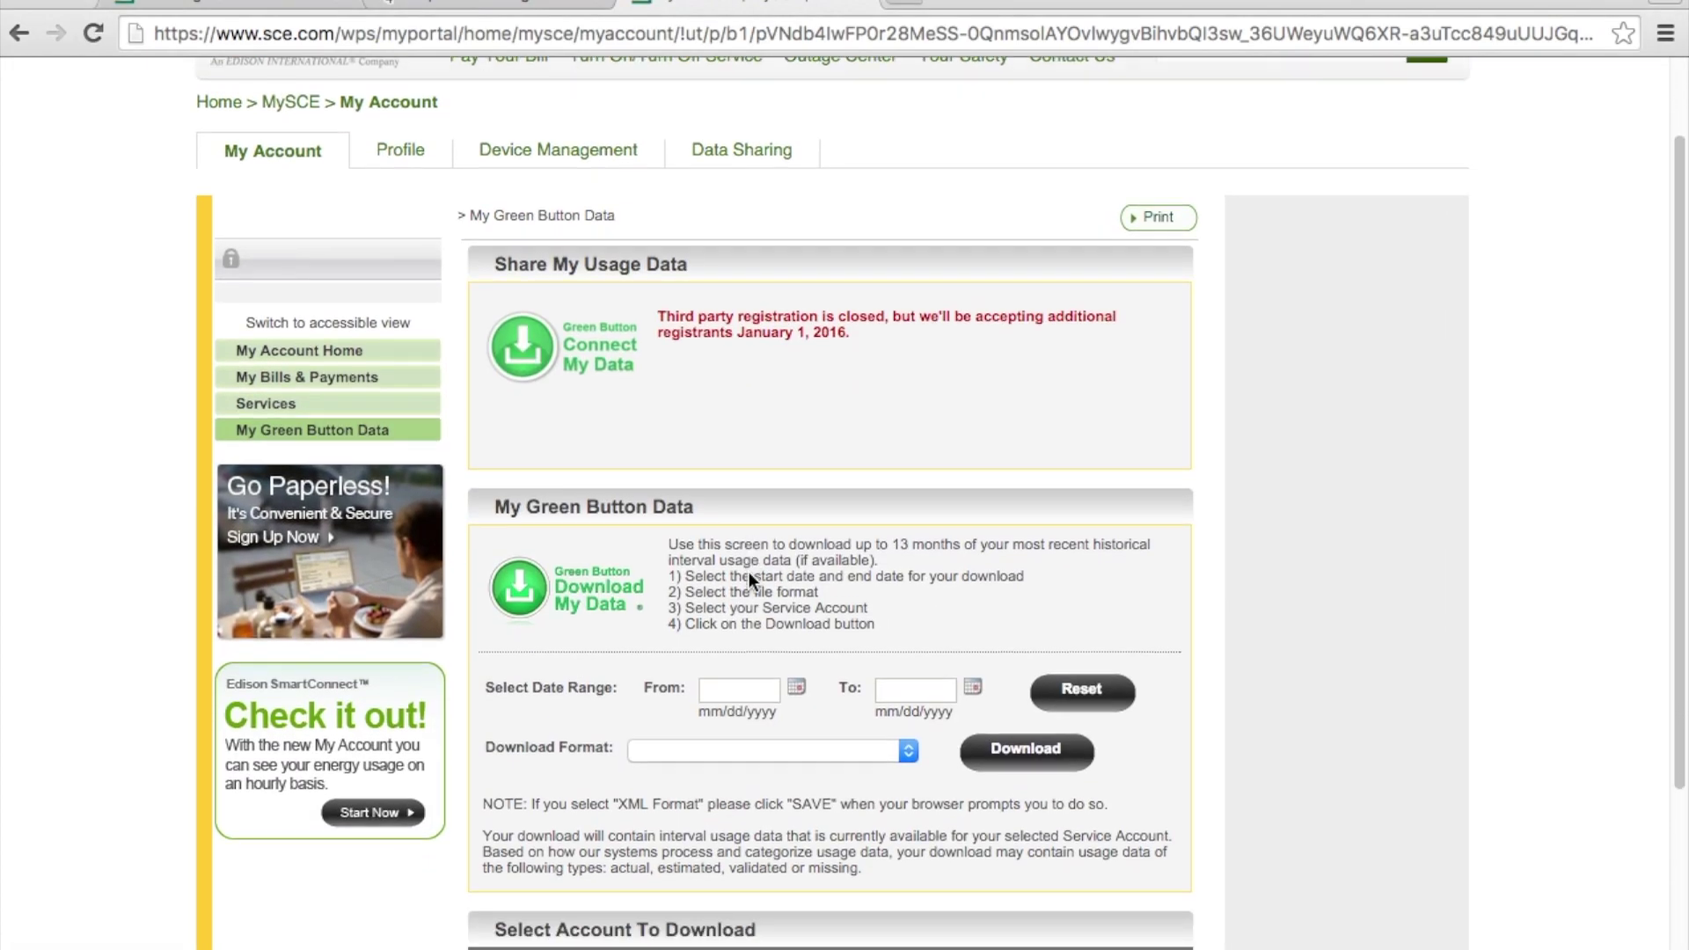
scroll(748, 572, "down", 3)
left_click(504, 734)
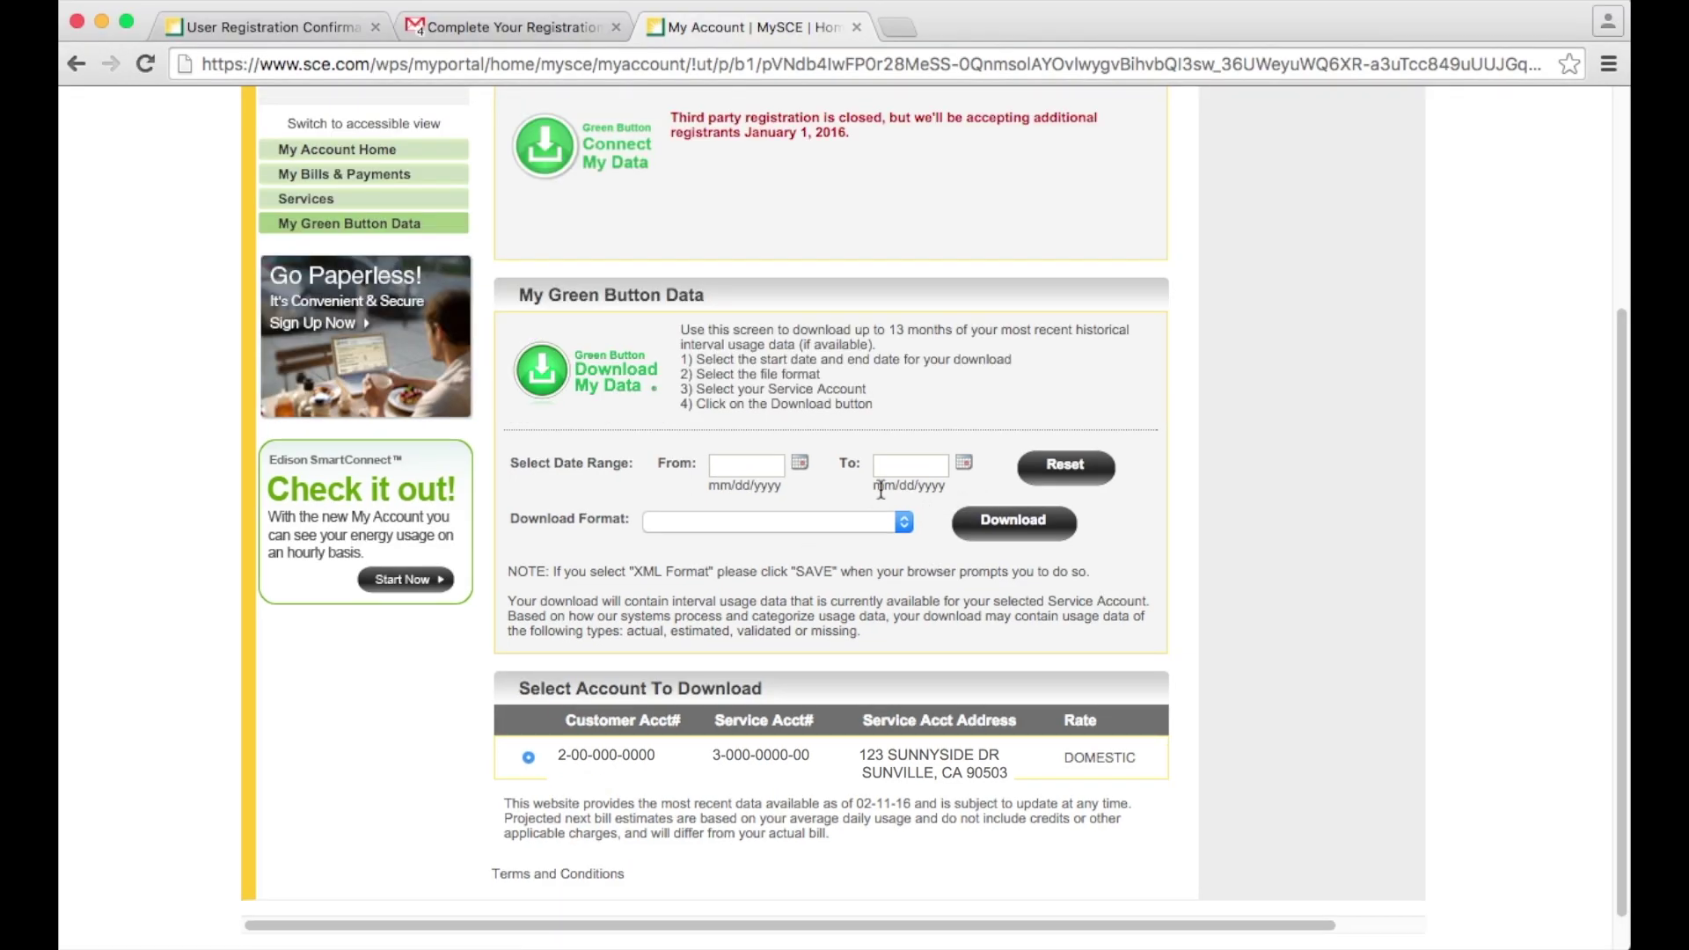
Step: Set the download date range from 02/01/2015 to 01/31/2016
left_click(779, 463)
left_click(800, 464)
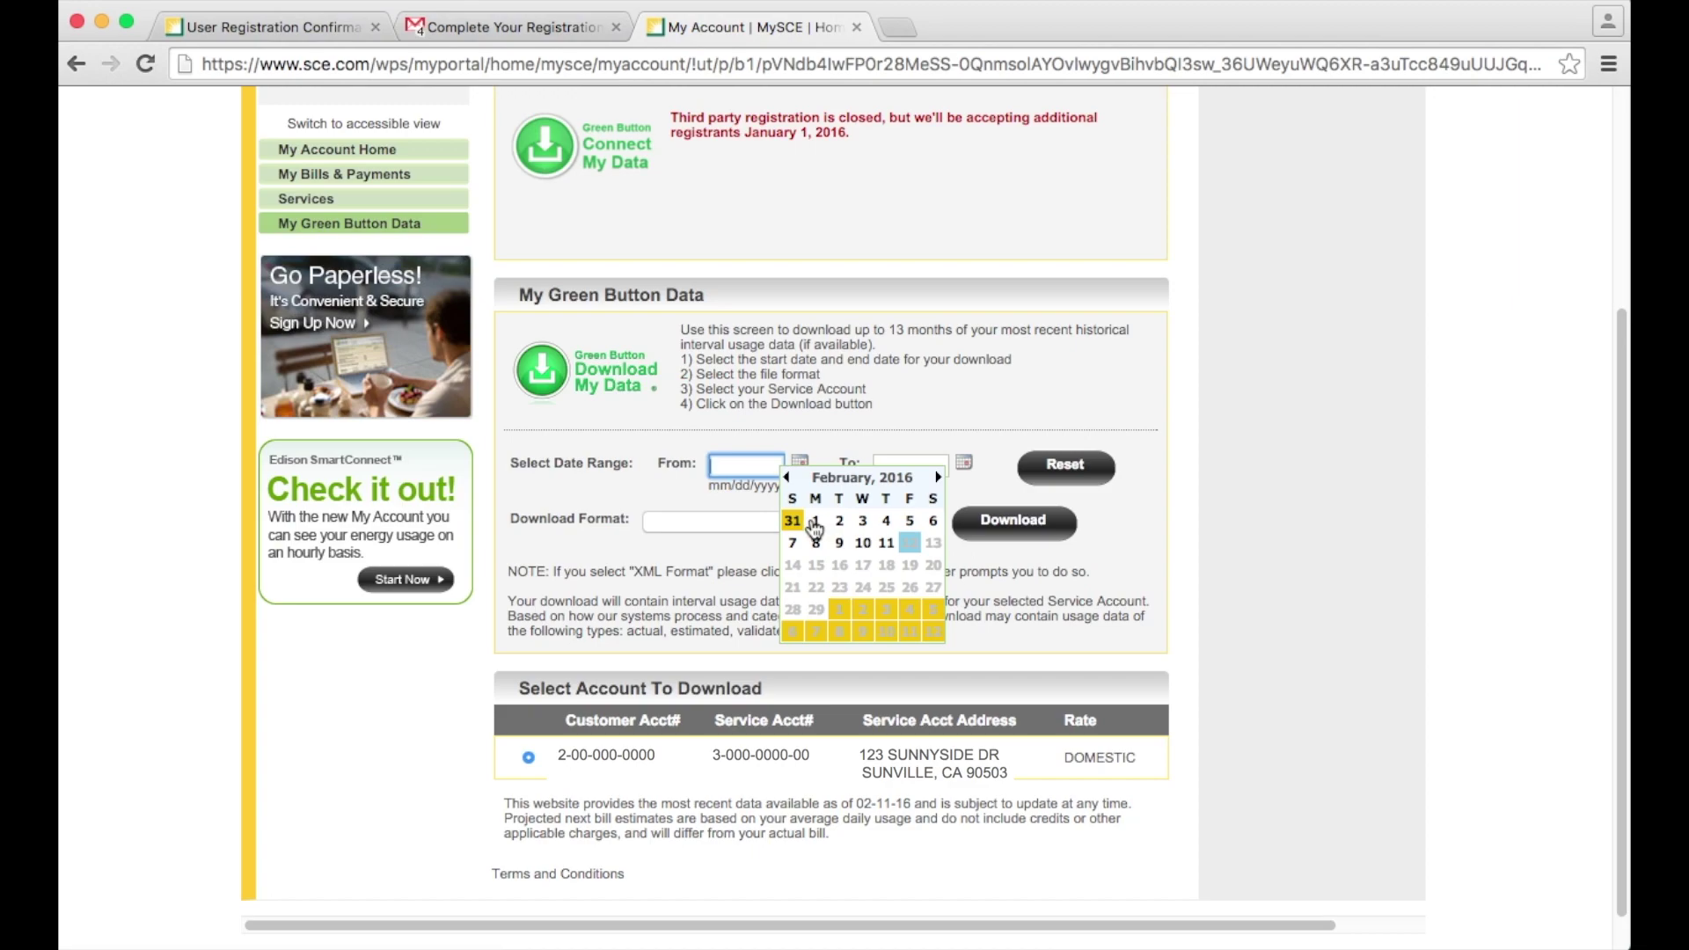
left_click(816, 529)
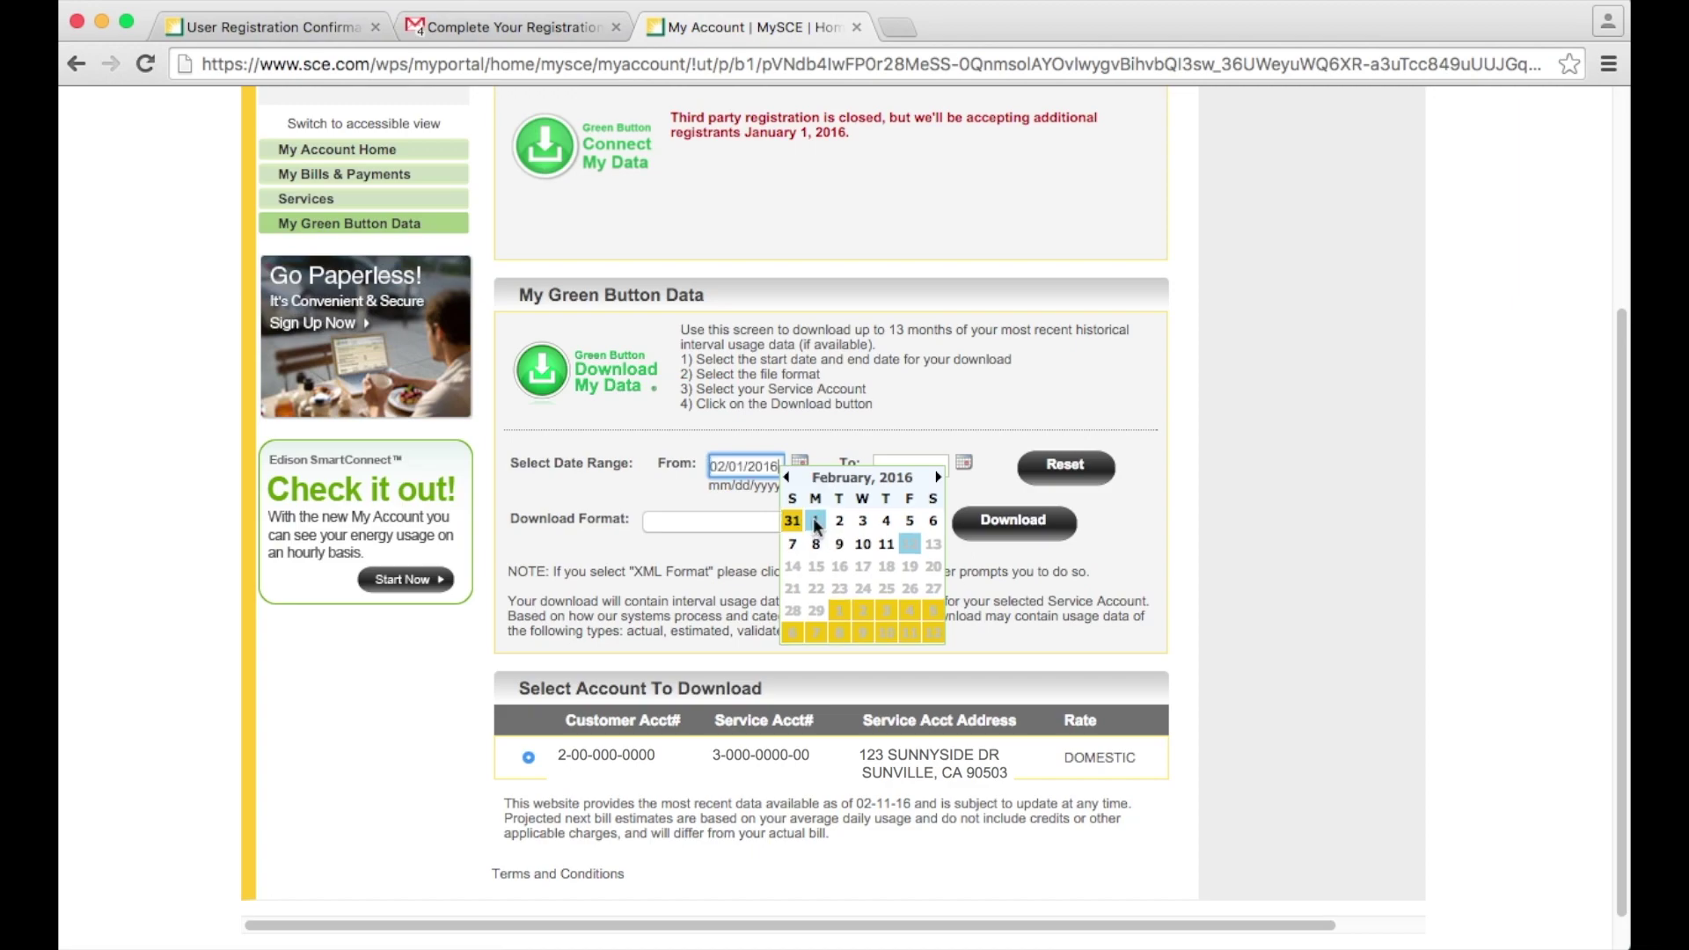
left_click(772, 468)
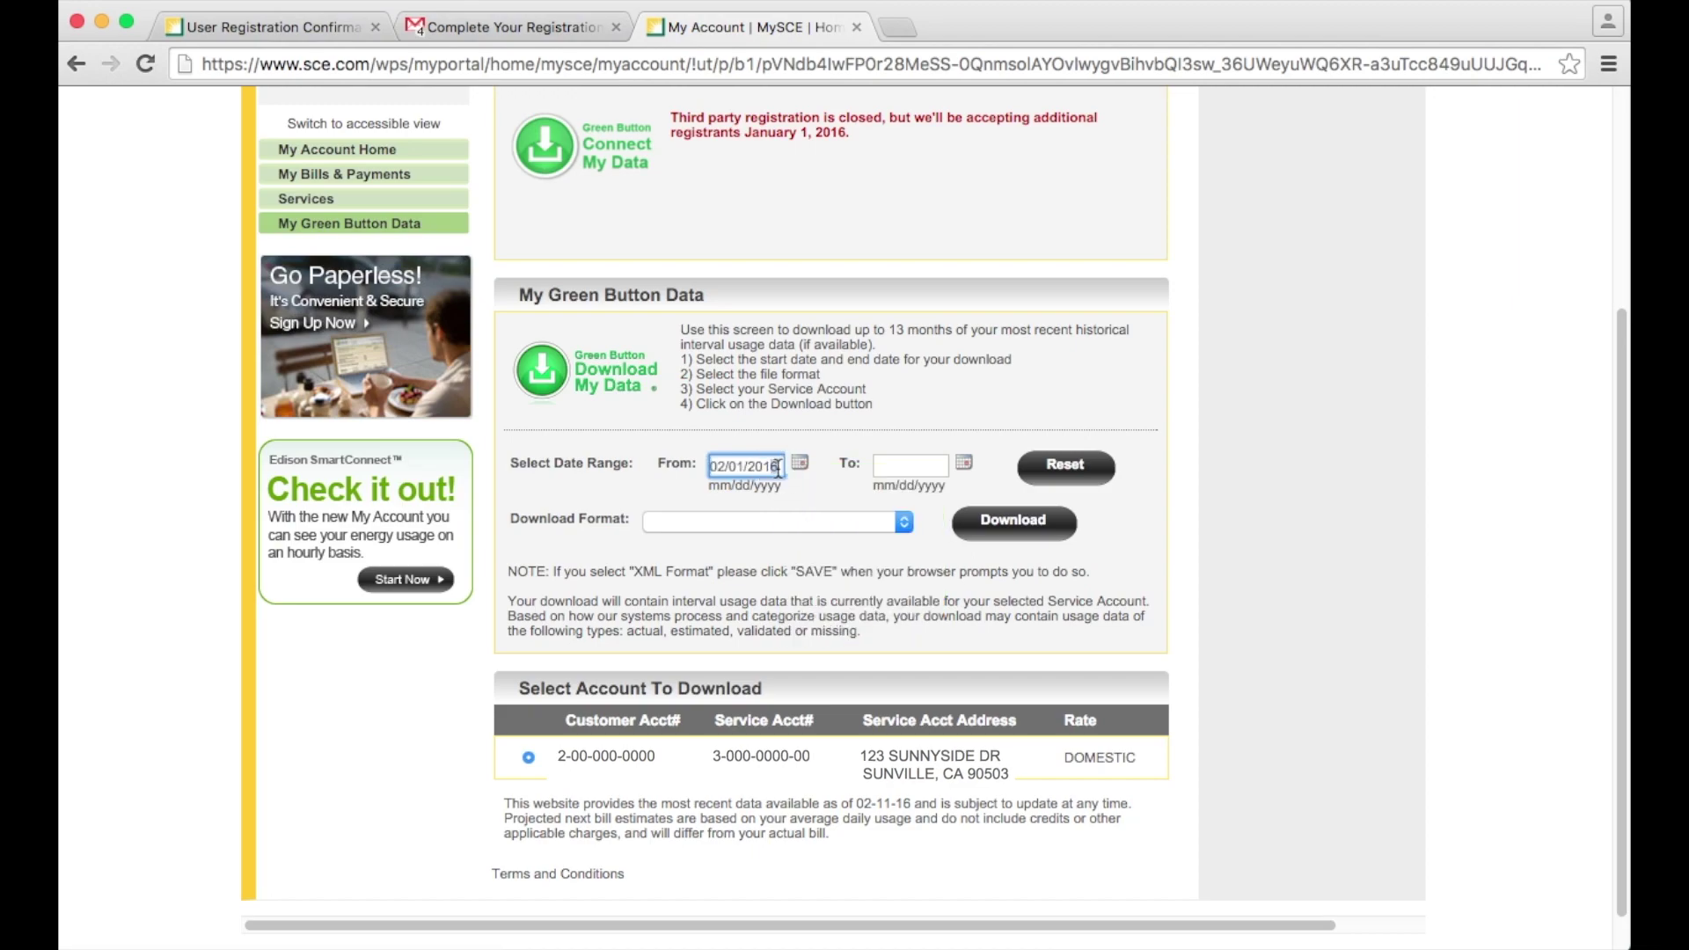
key("BackSpace")
type("5")
left_click(964, 465)
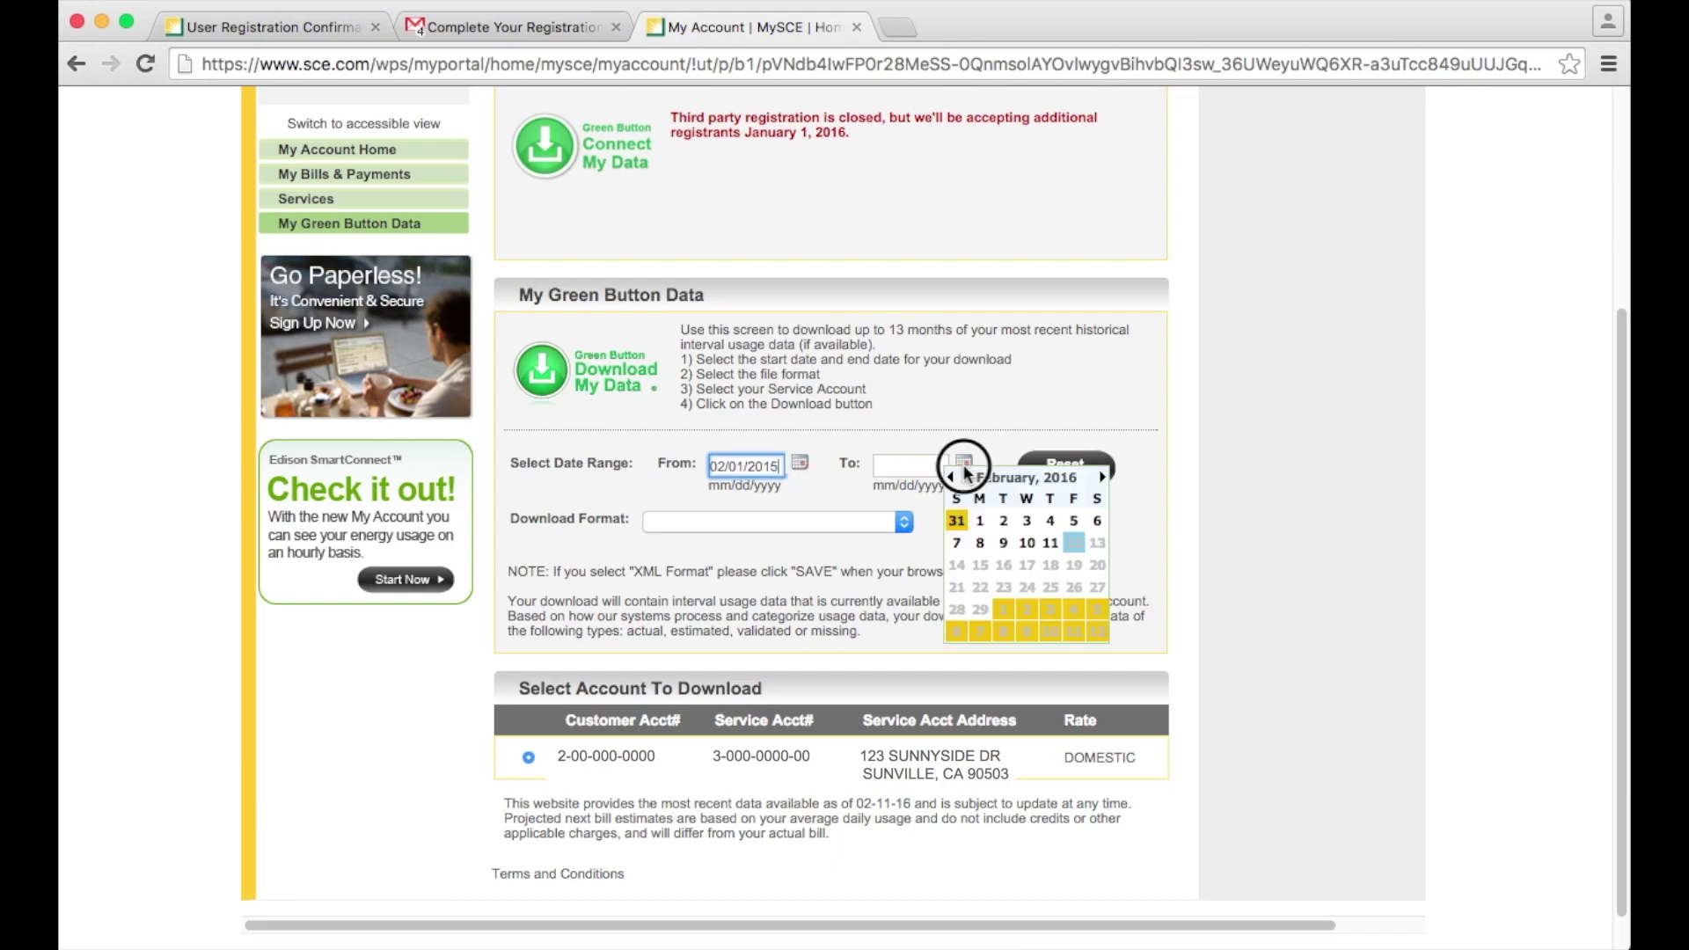
left_click(957, 521)
Step: Choose 'XML Format (.xml)' as the download format and request the Green Button usage download
left_click(862, 520)
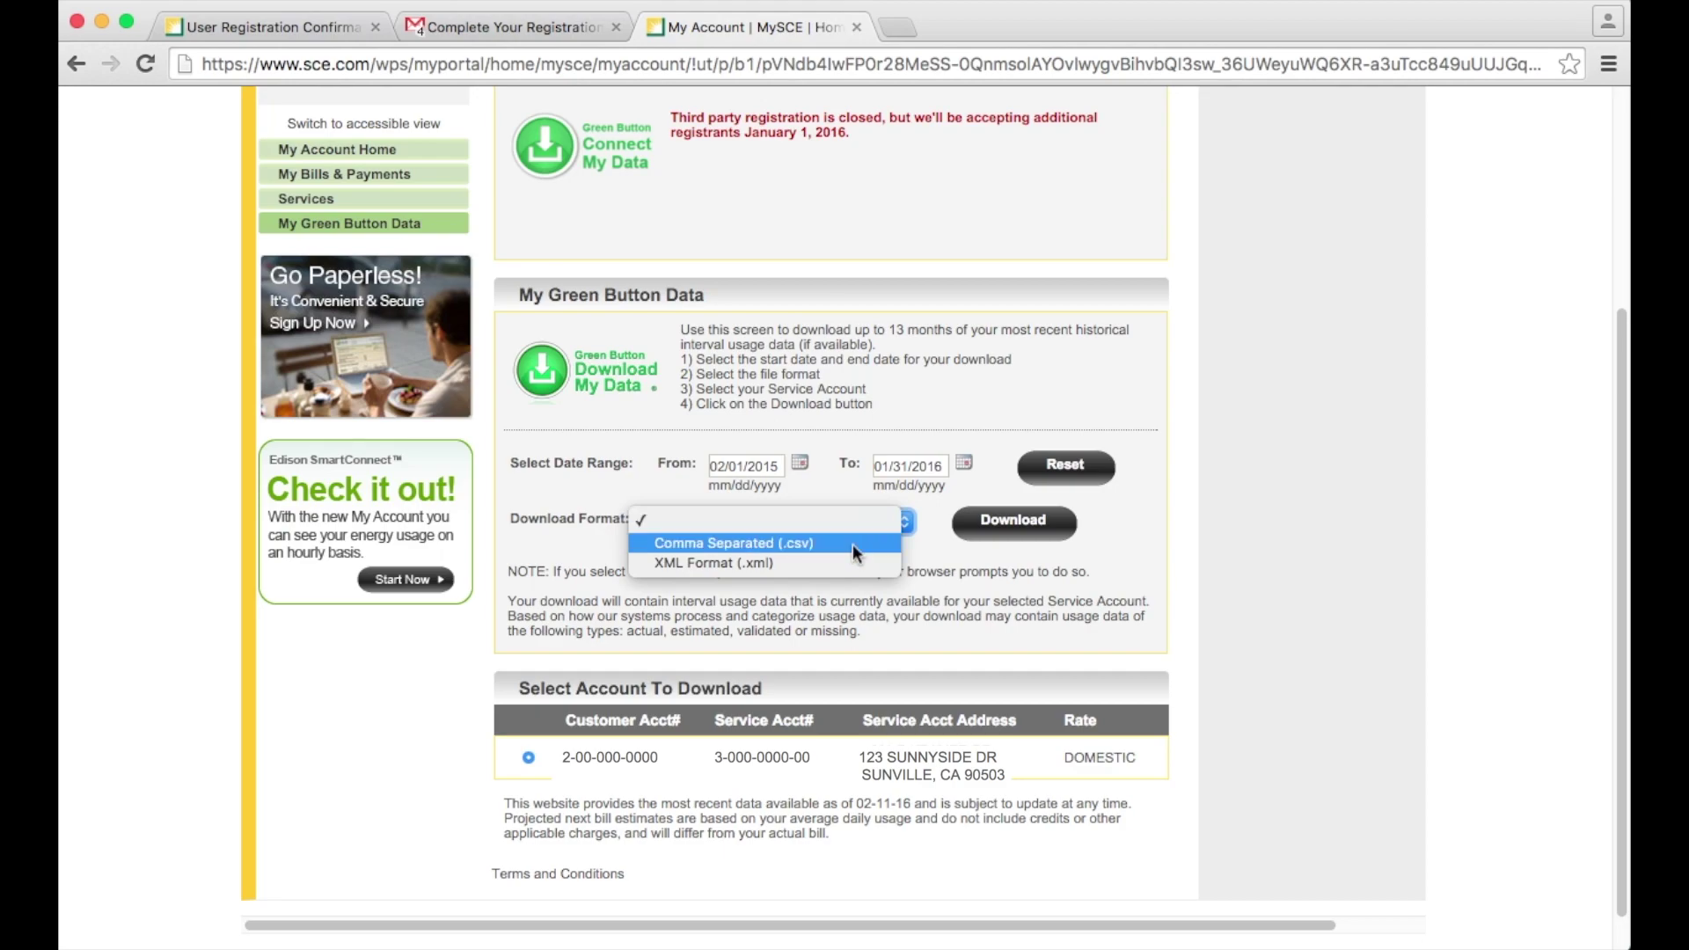
left_click(850, 563)
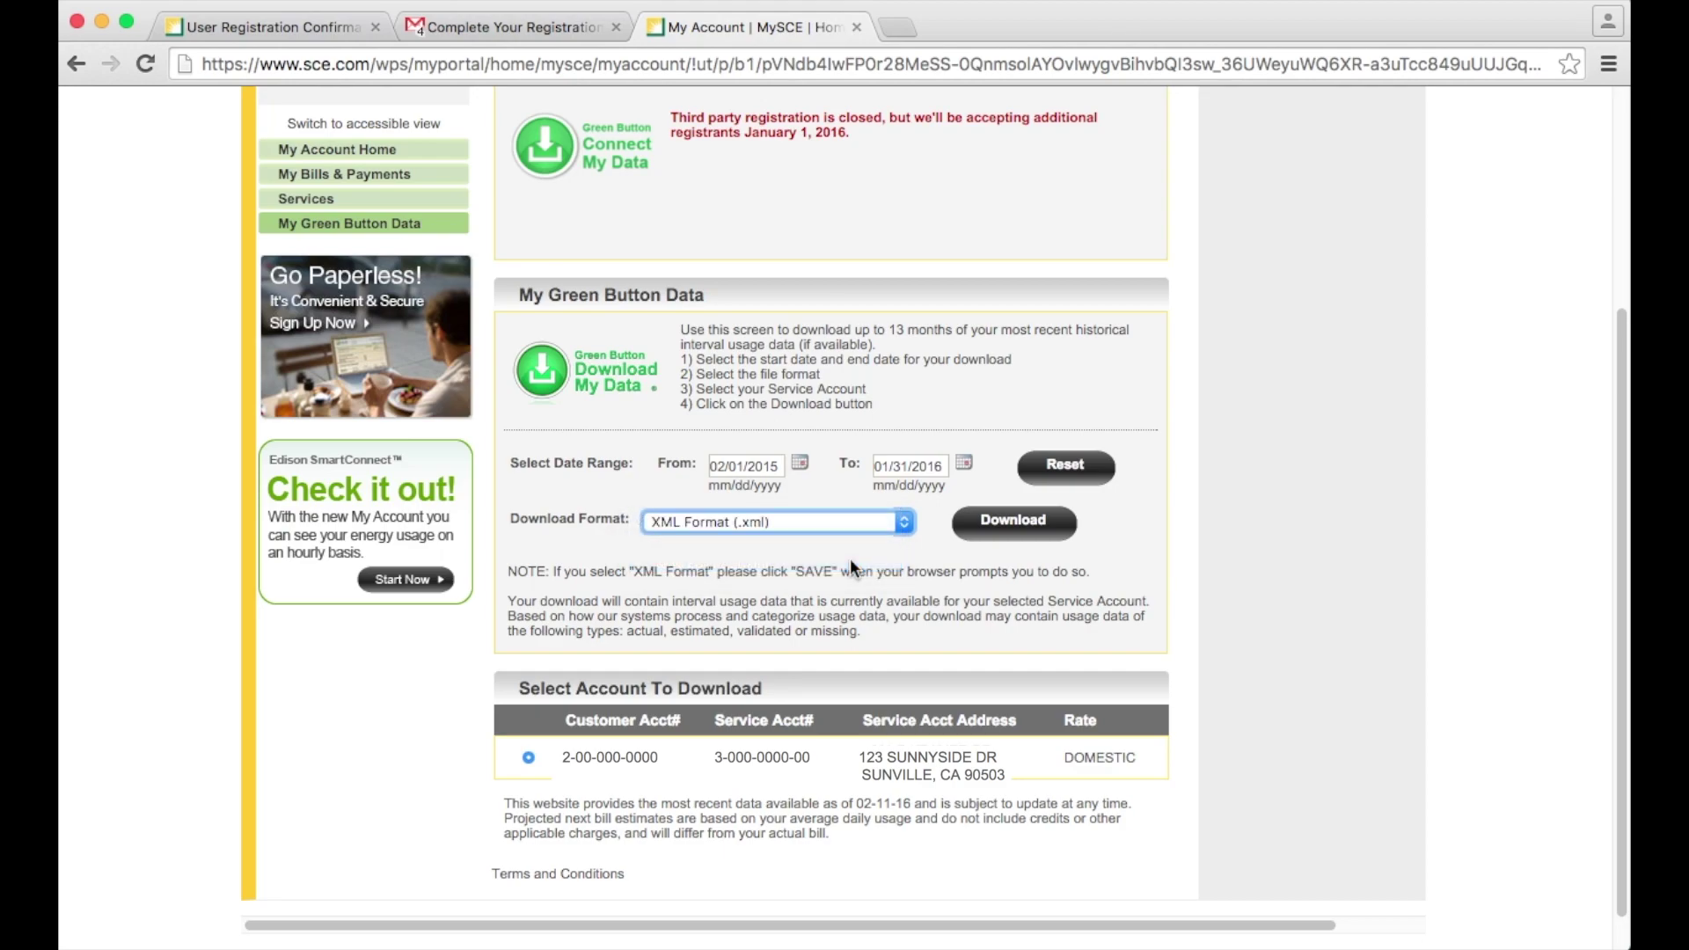
scroll(850, 557, "down", 1)
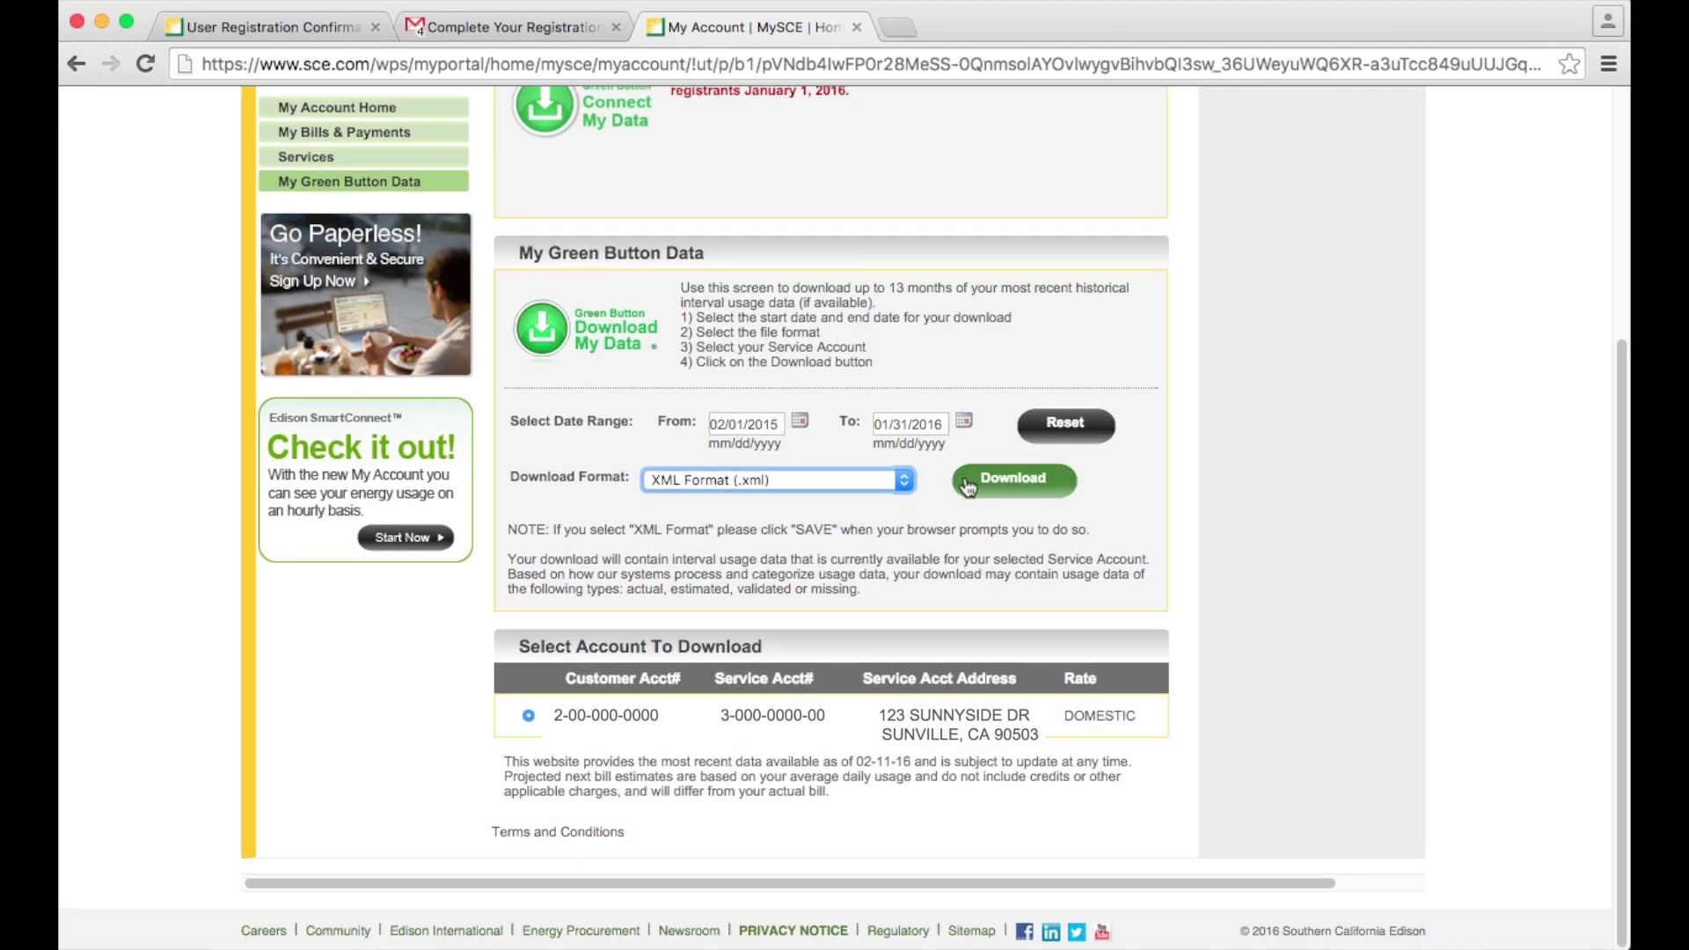
left_click(1011, 486)
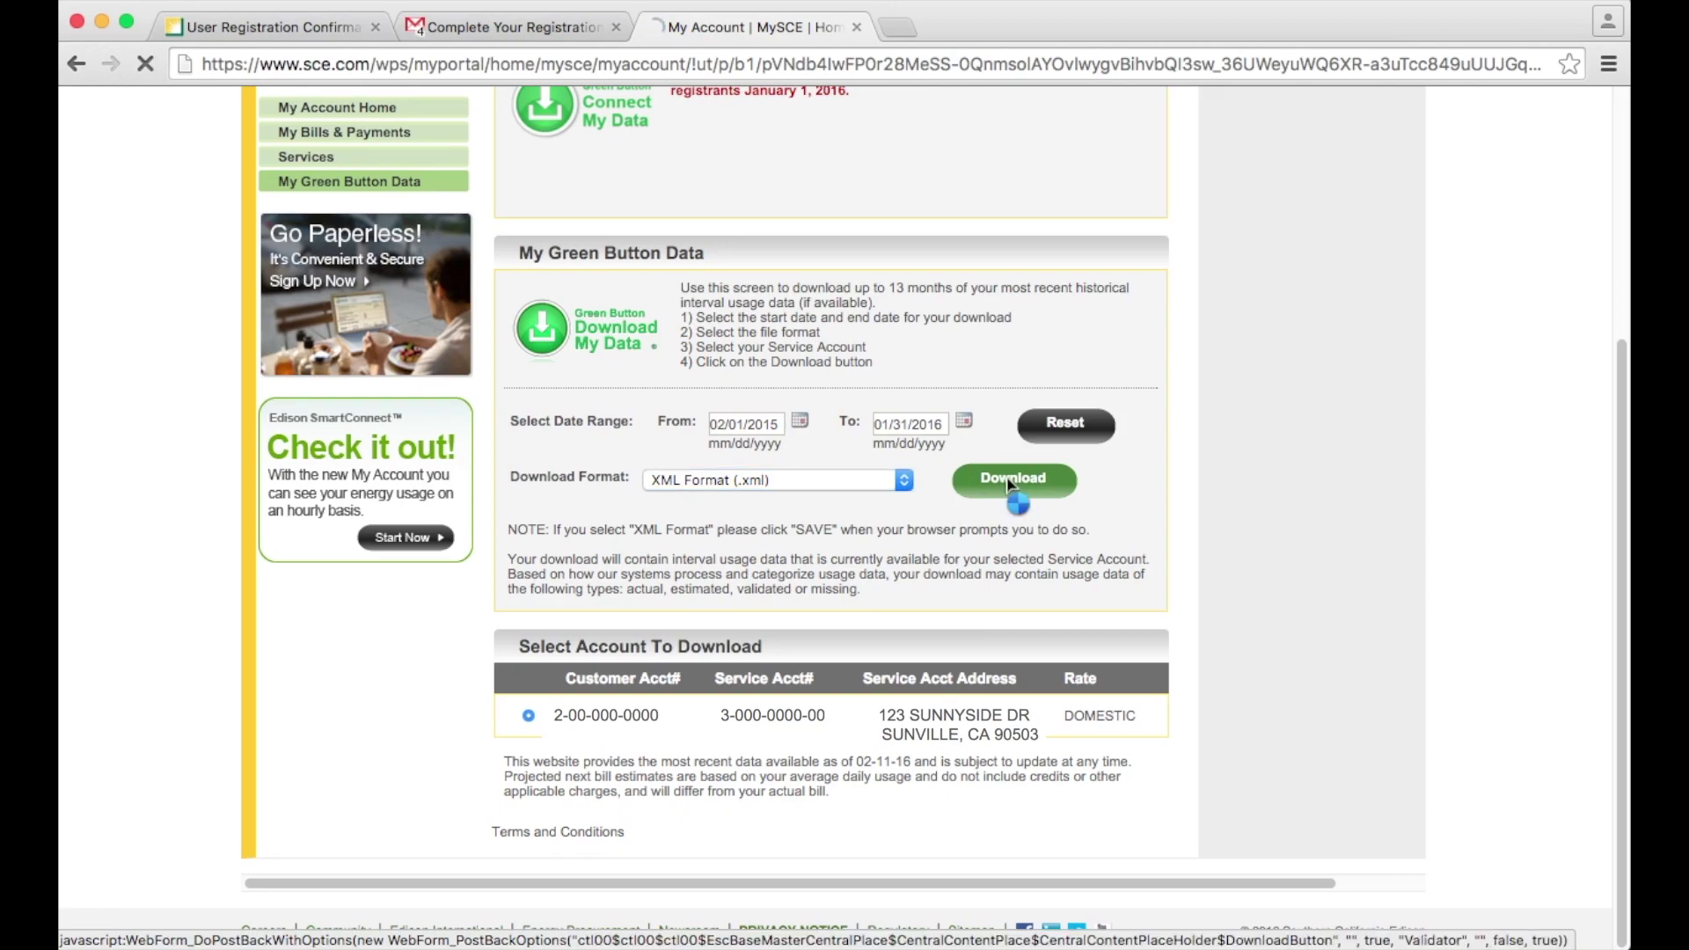
left_click(1011, 487)
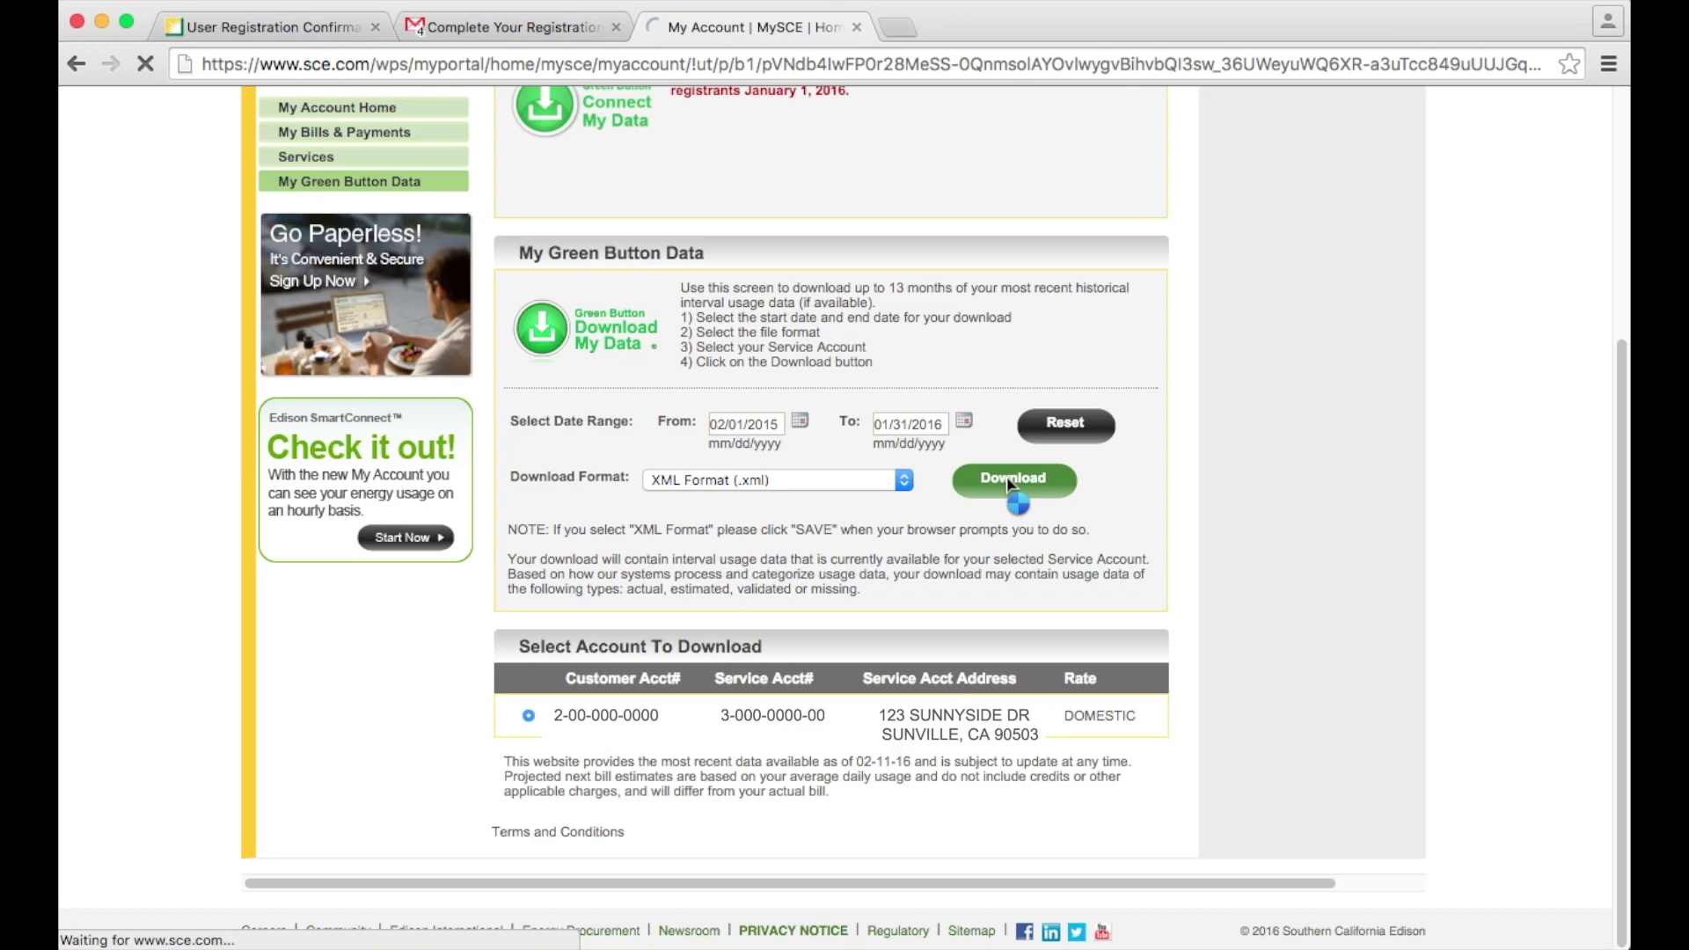